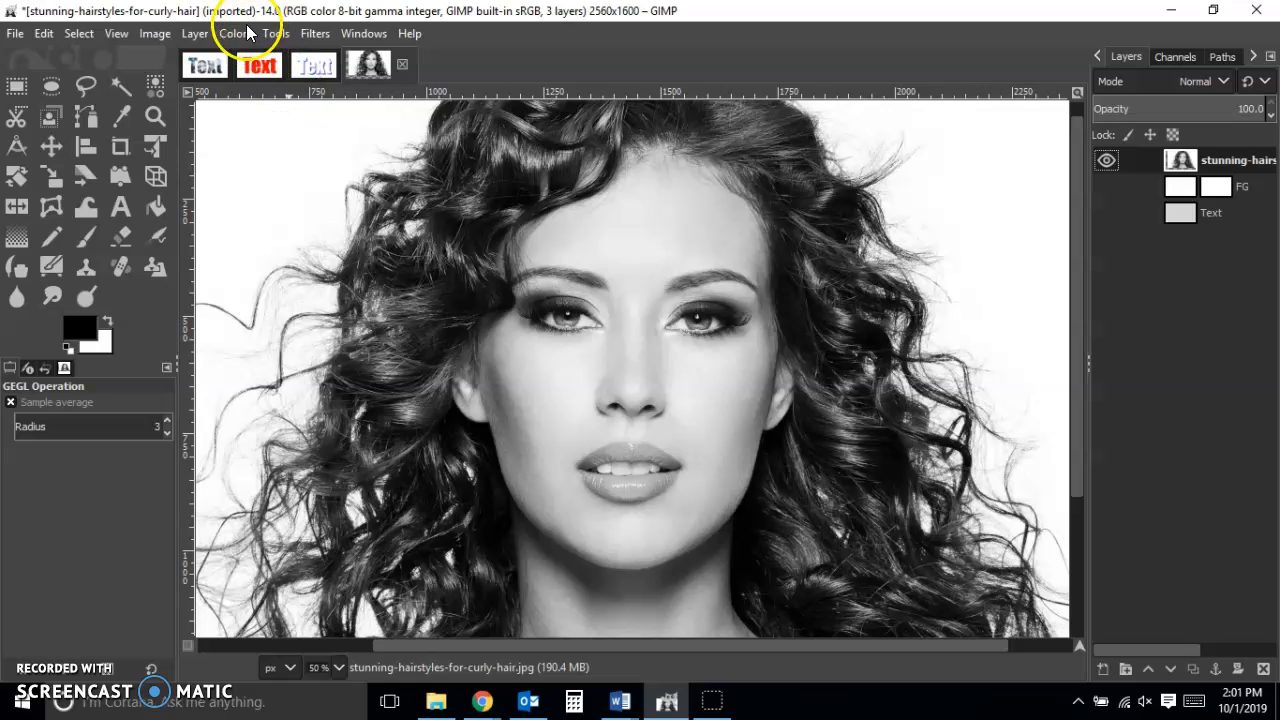
# Step: Apply a Brightness-Contrast adjustment to the portrait layer with brightness 19 and contrast 80
pyautogui.click(233, 33)
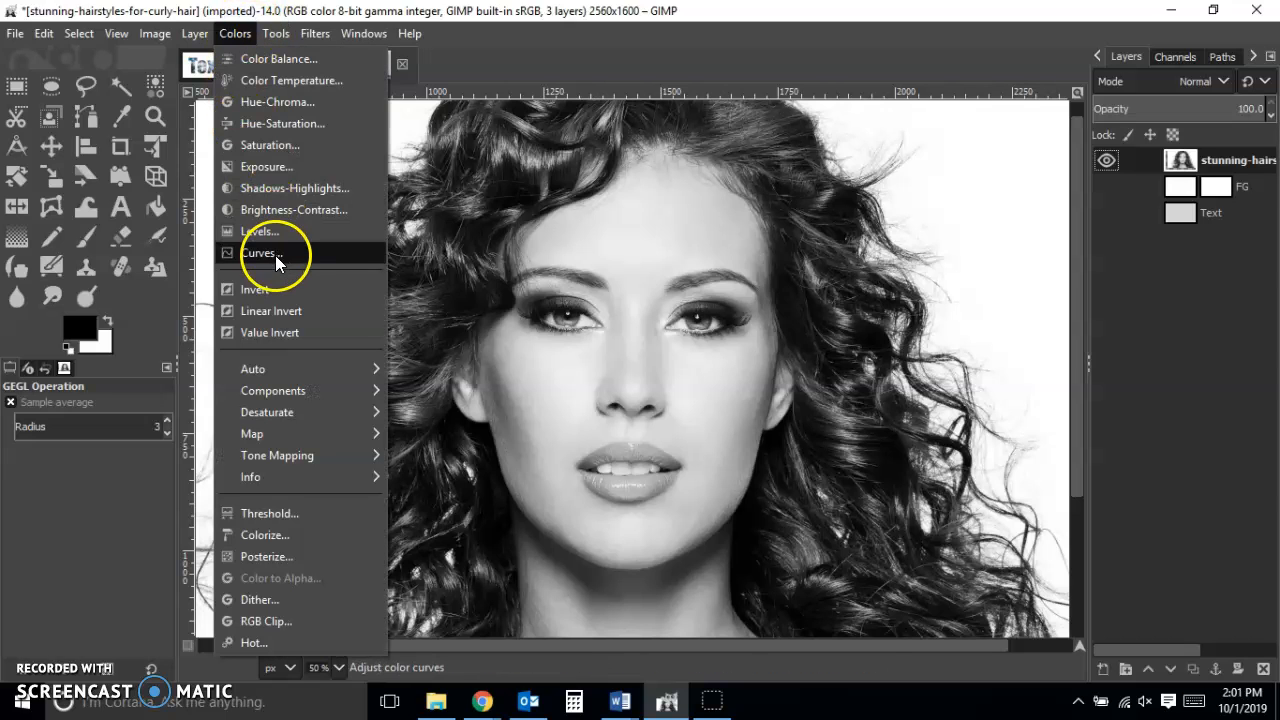
pyautogui.click(301, 210)
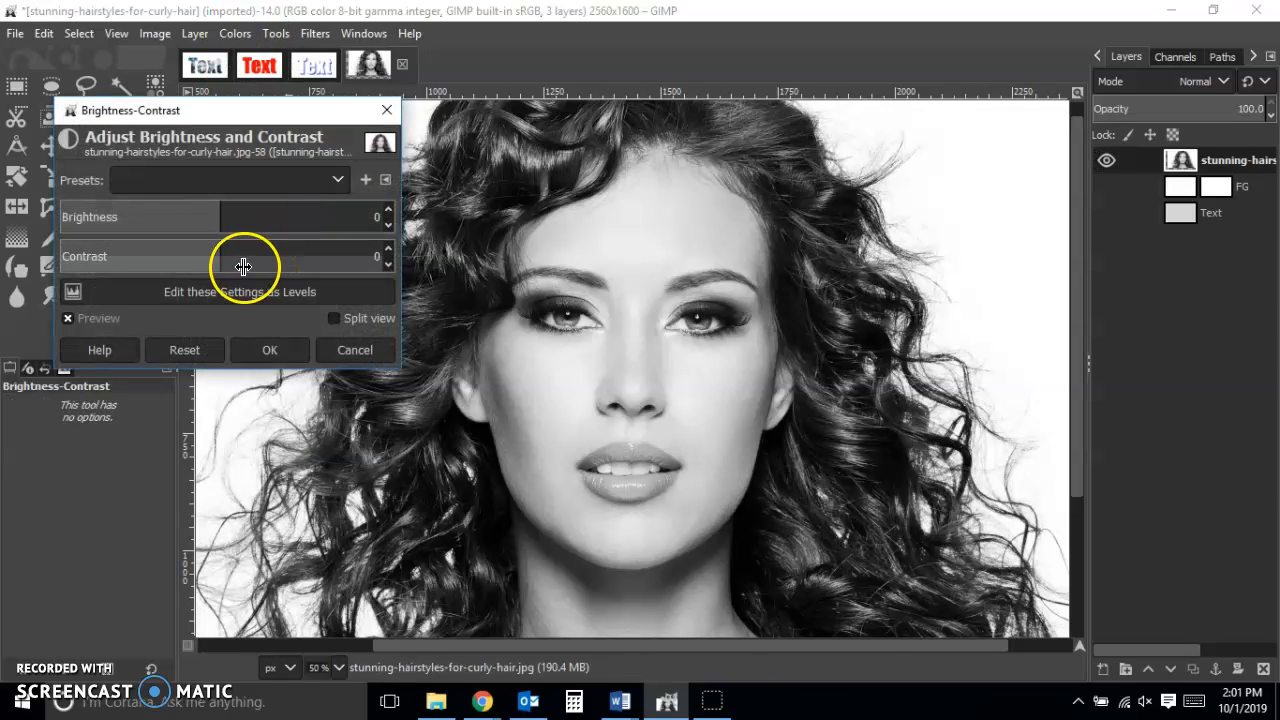
pyautogui.moveTo(260, 251); pyautogui.dragTo(323, 272)
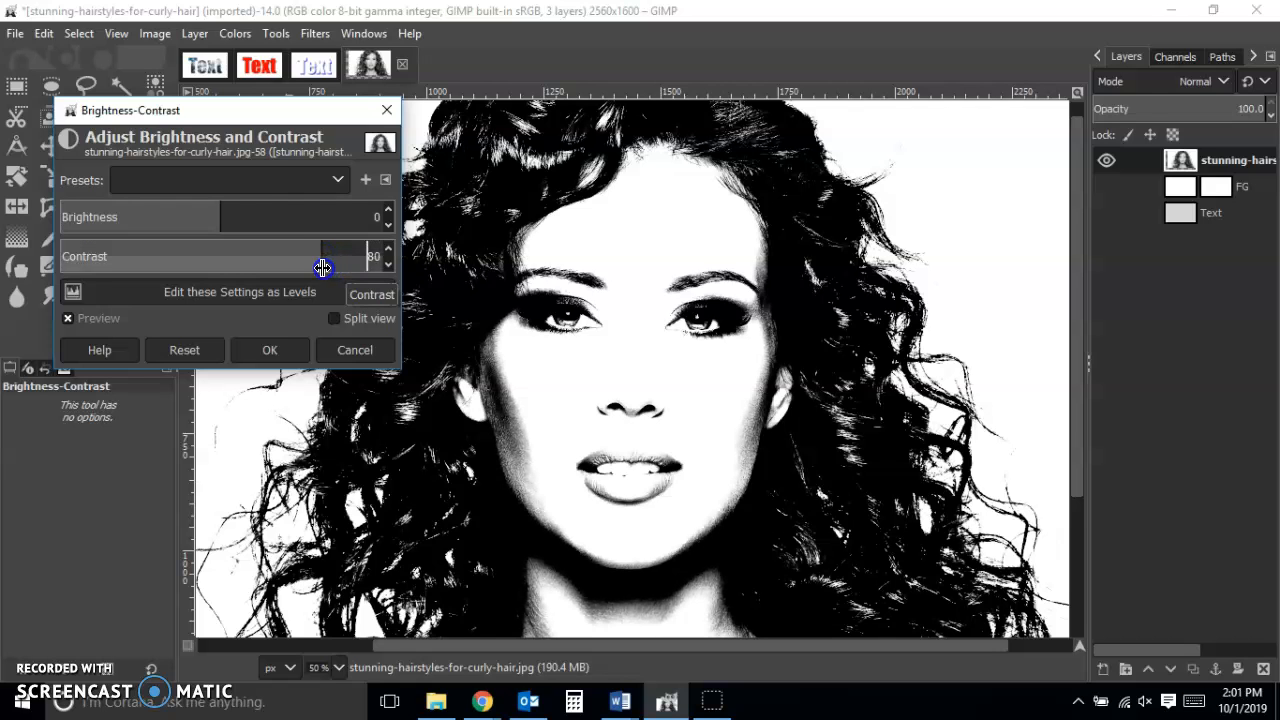
pyautogui.moveTo(236, 213)
pyautogui.mouseDown()
pyautogui.moveTo(260, 209)
pyautogui.moveTo(189, 211)
pyautogui.moveTo(260, 211)
pyautogui.moveTo(246, 220)
pyautogui.mouseUp()
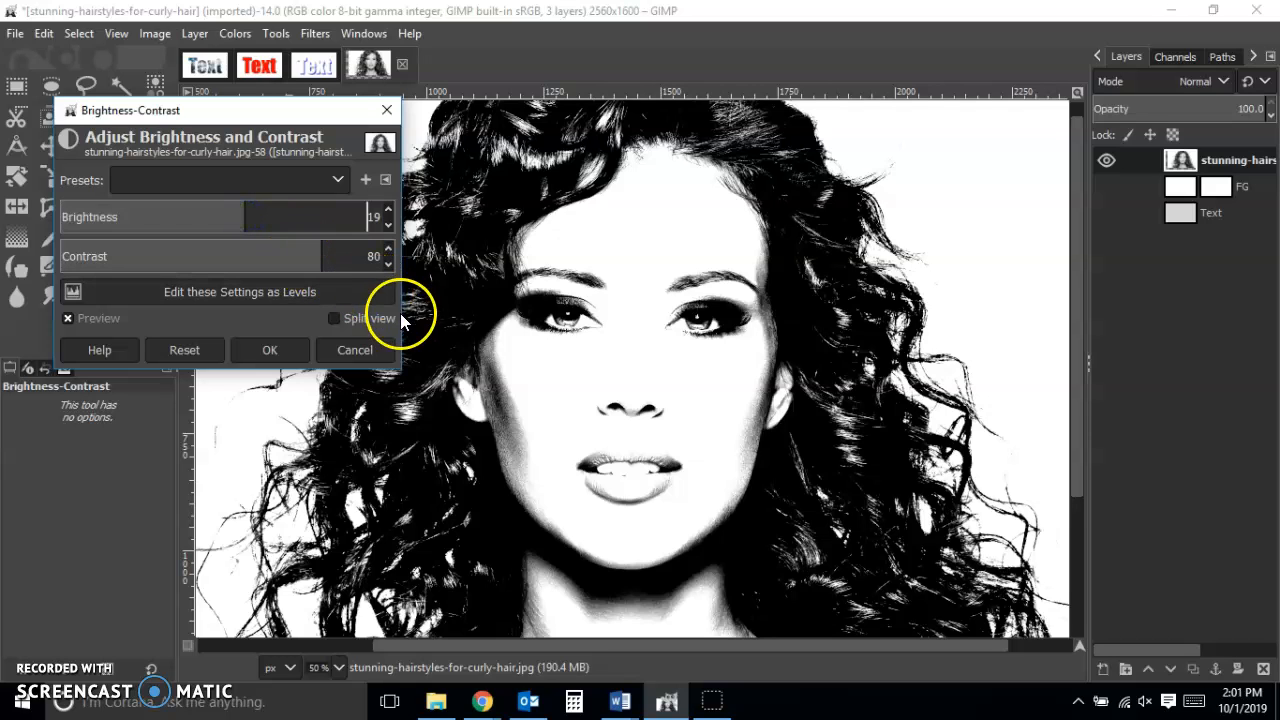
pyautogui.click(272, 349)
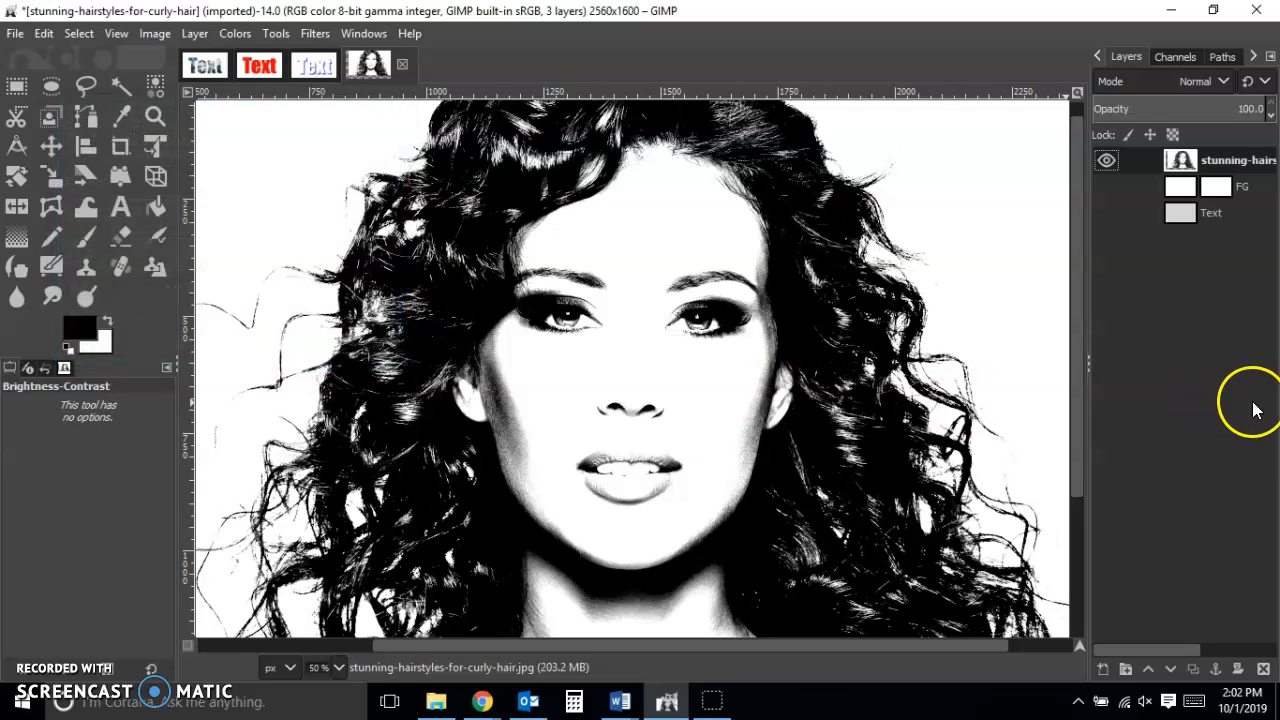
# Step: Hide the portrait layer and show the Text layer to view the text pattern
pyautogui.click(1108, 162)
pyautogui.click(1107, 212)
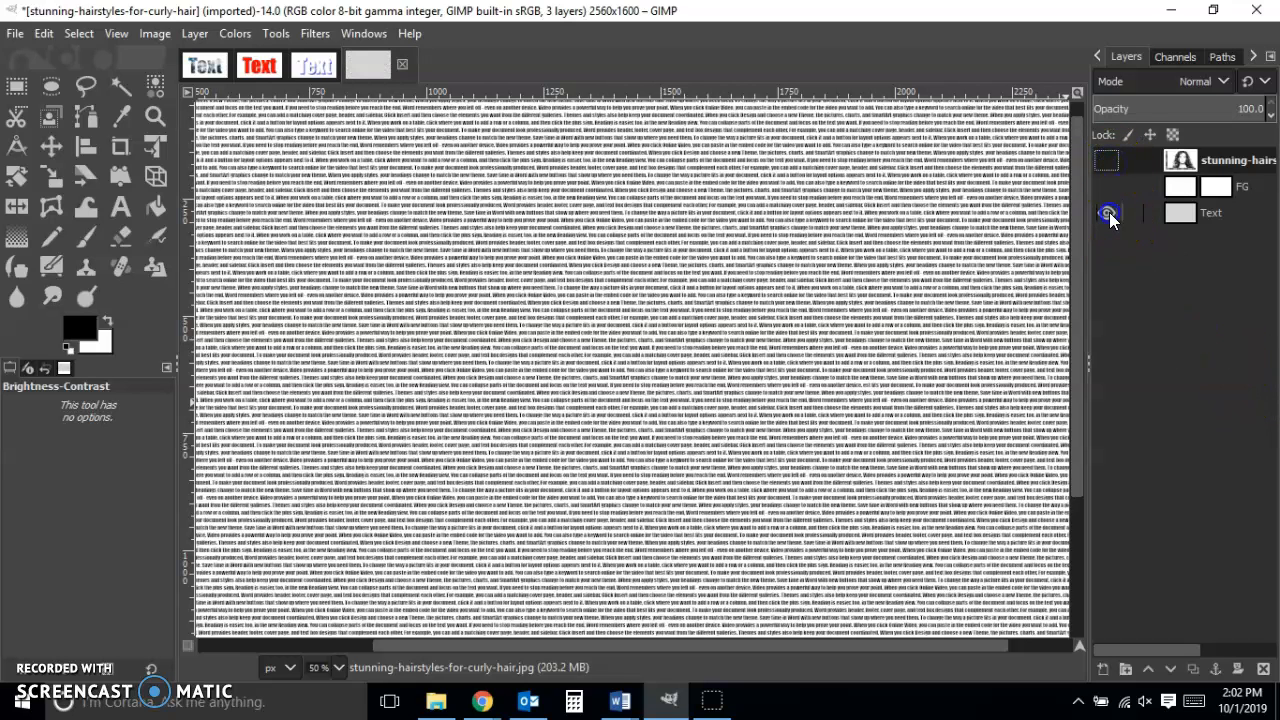
# Step: Switch to Word, try generating placeholder paragraphs with =rand() and undo them
pyautogui.moveTo(618, 700)
pyautogui.click(733, 632)
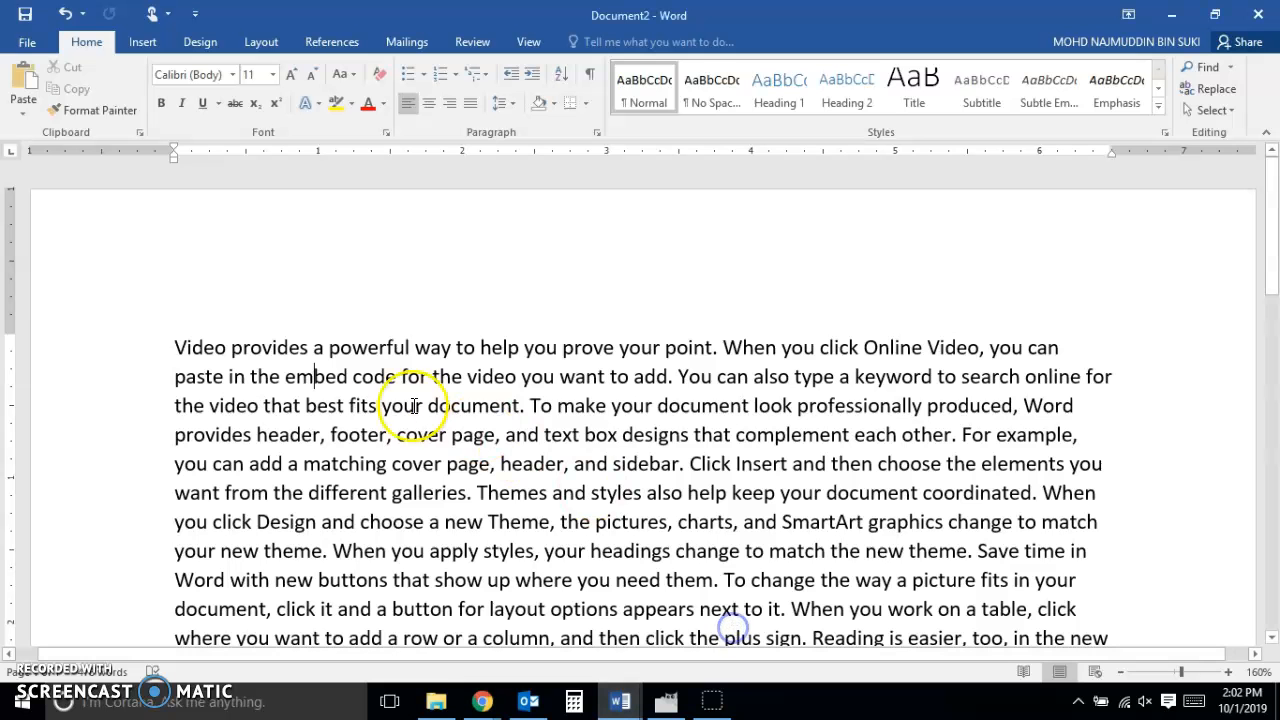
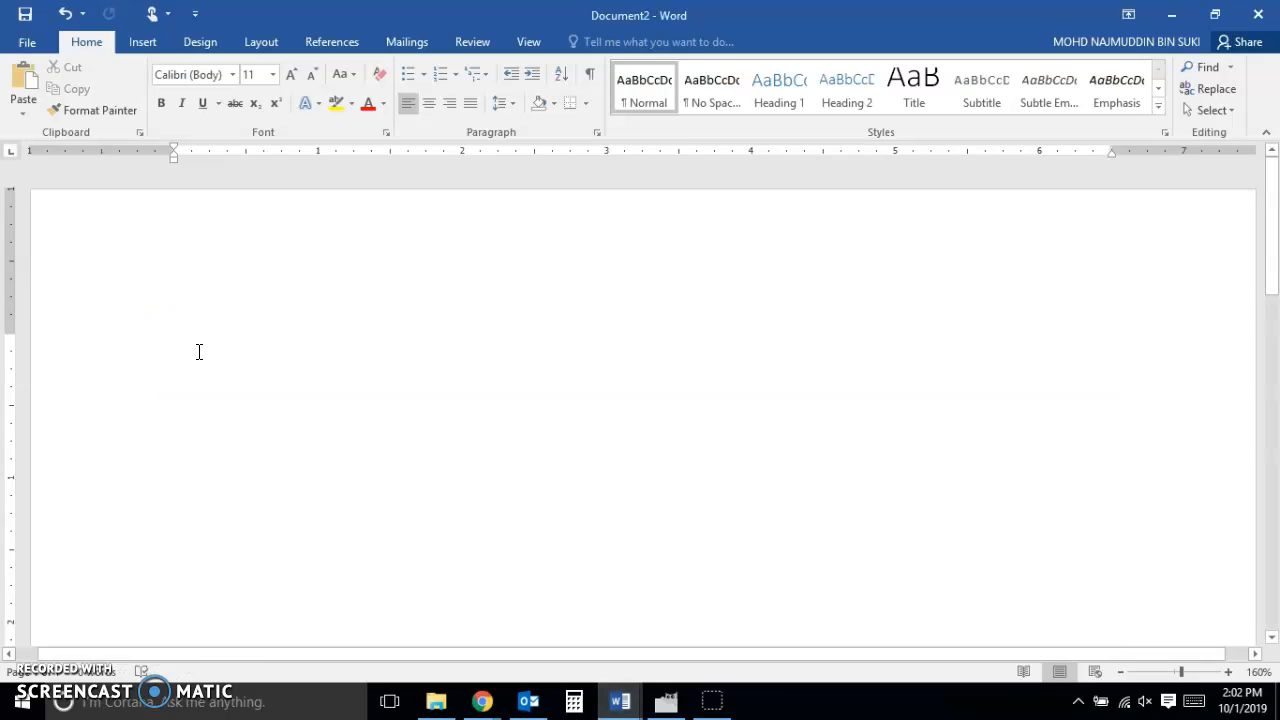
pyautogui.write('=rand(')
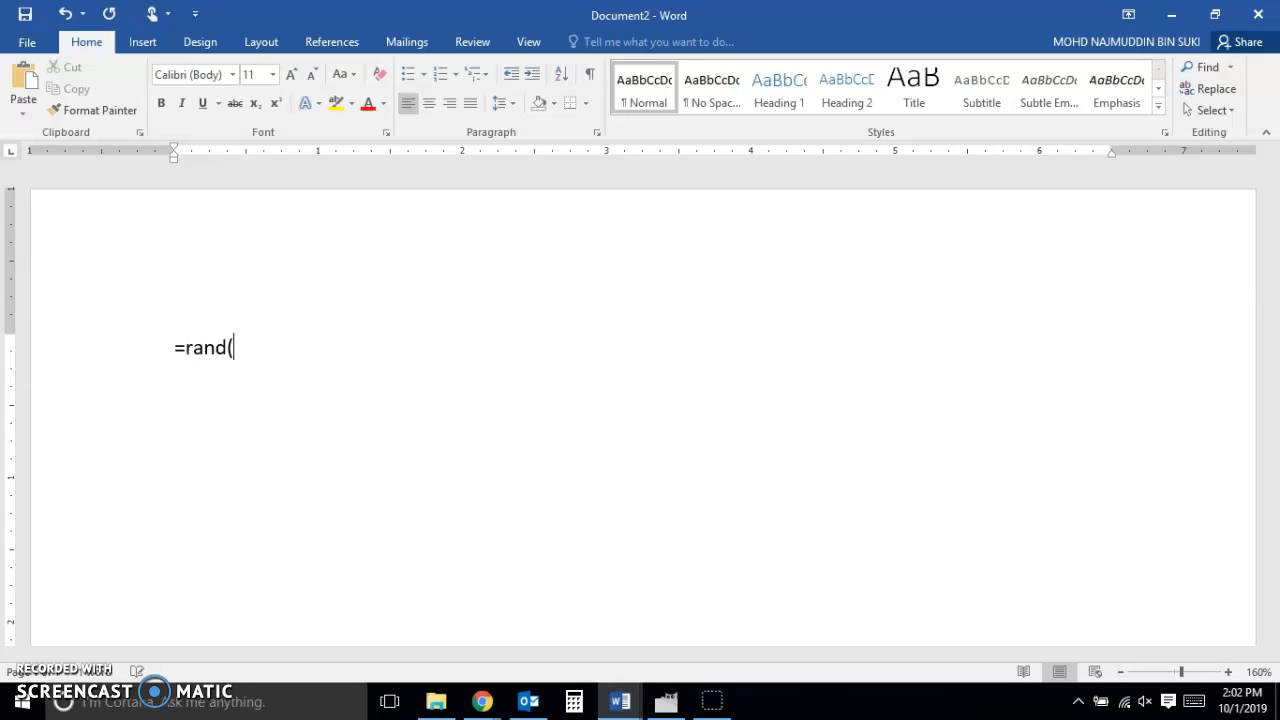
pyautogui.write(')')
pyautogui.press('Return')
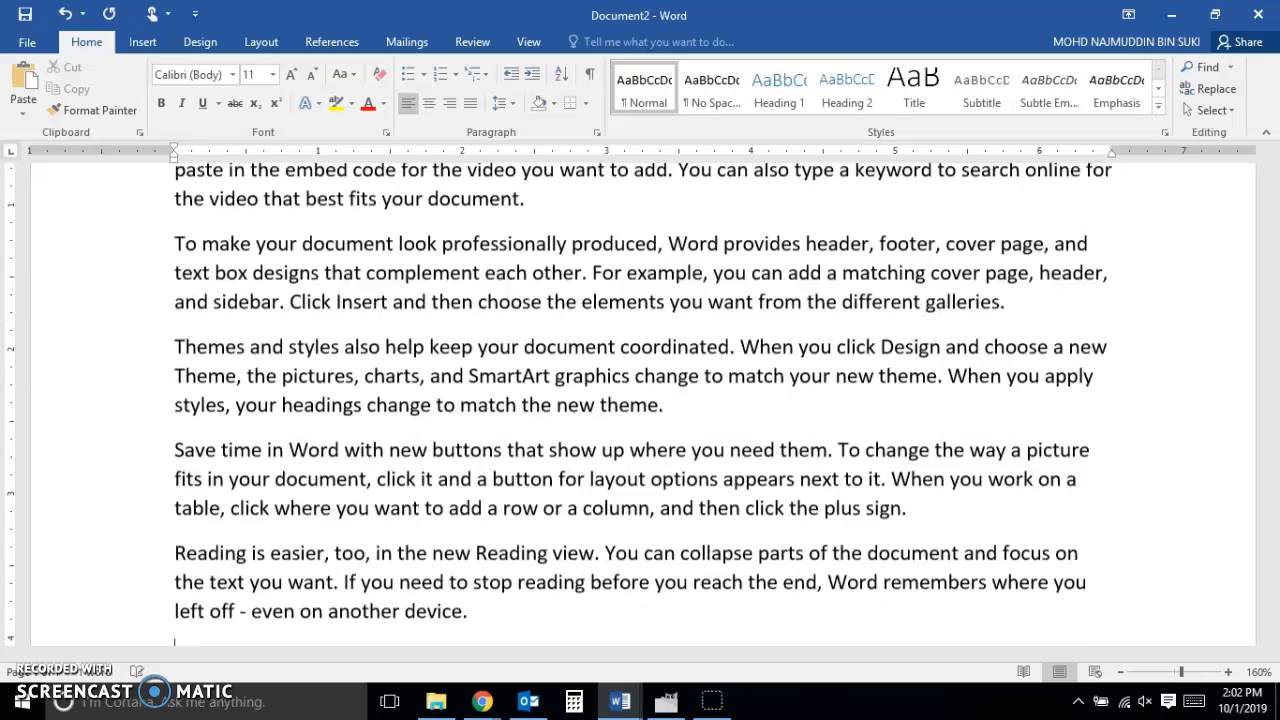
pyautogui.hotkey('ctrl', 'z')
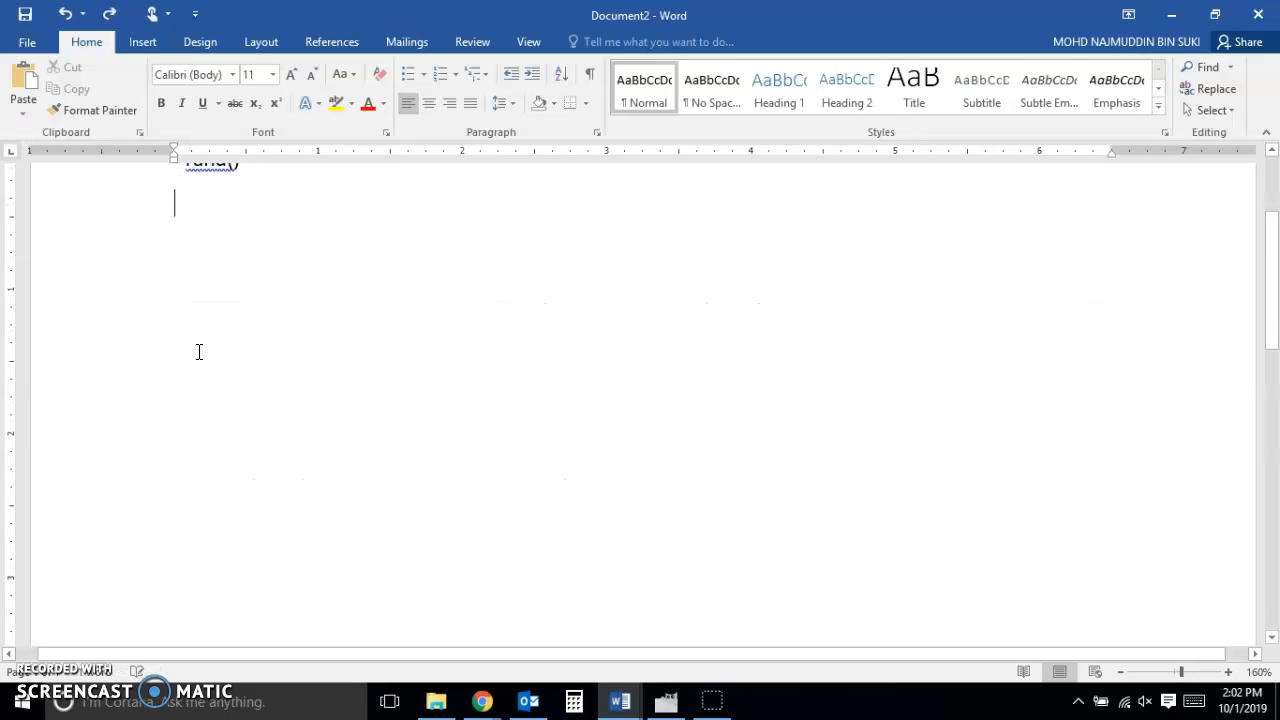
pyautogui.hotkey('ctrl', 'z')
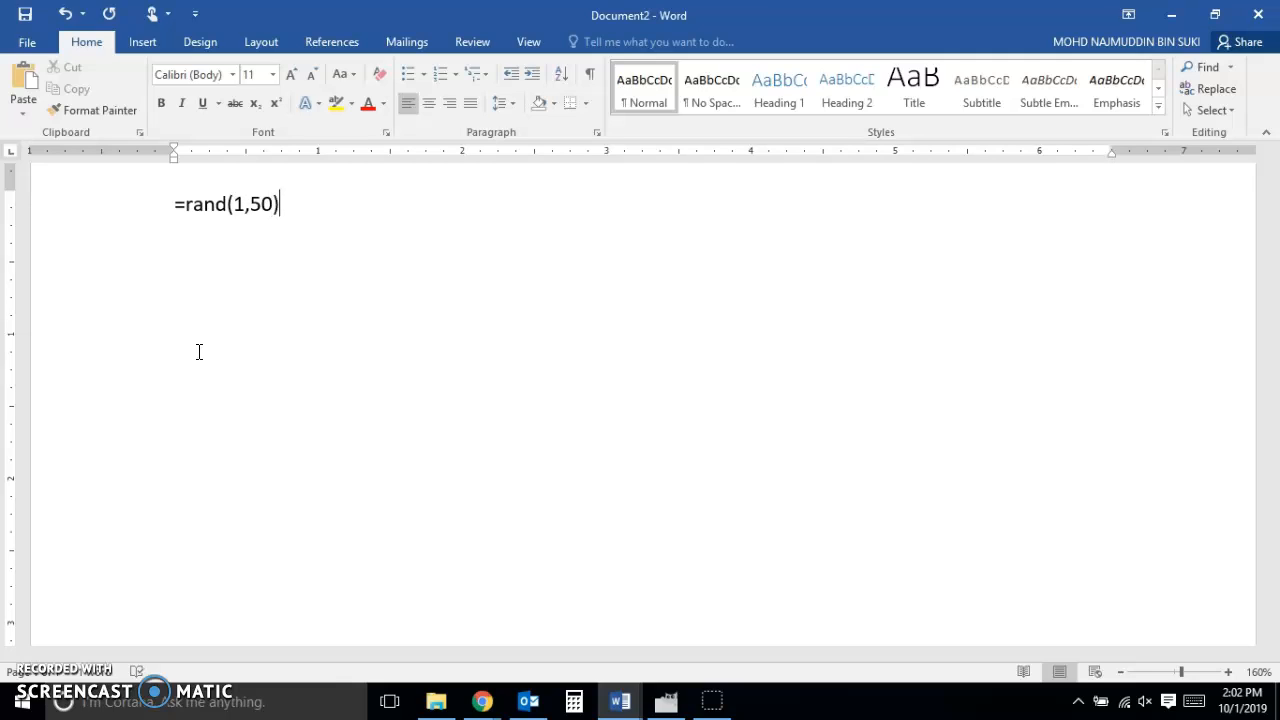
# Step: Generate one long paragraph of placeholder text in the Word document with =rand(1,50)
pyautogui.press('Return')
pyautogui.scroll(10, 194, 338)
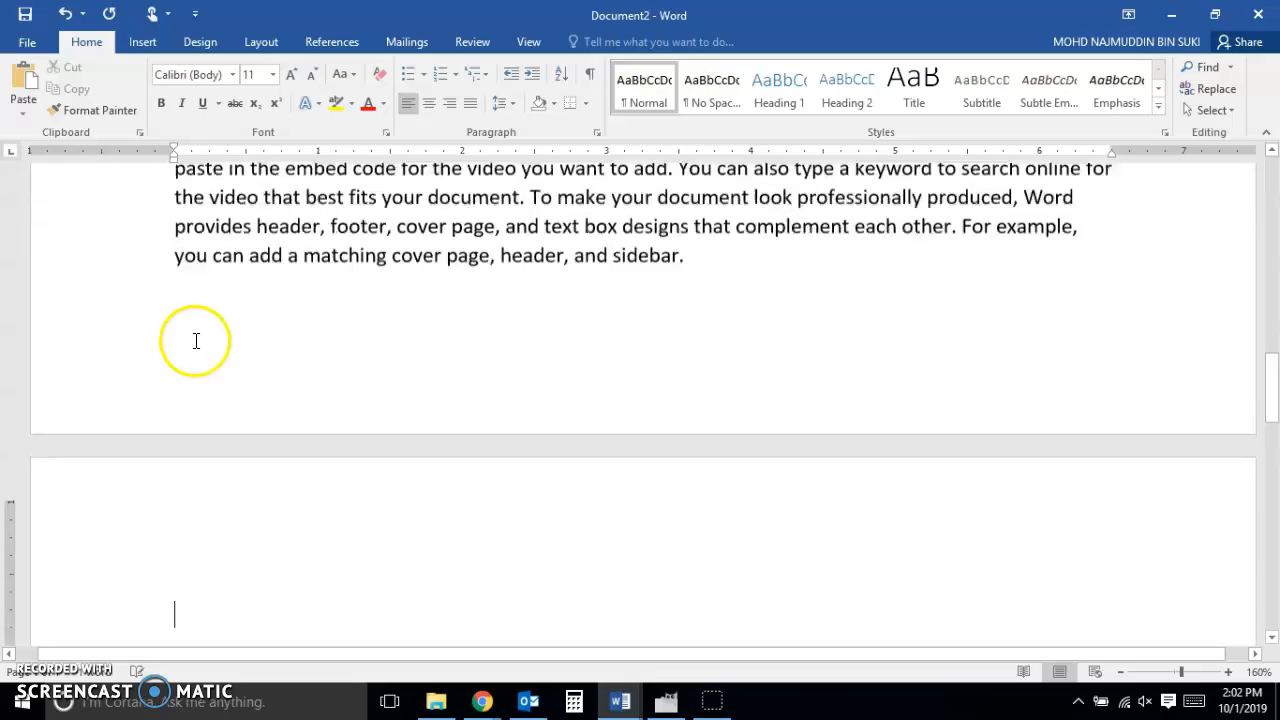
pyautogui.scroll(-3, 194, 338)
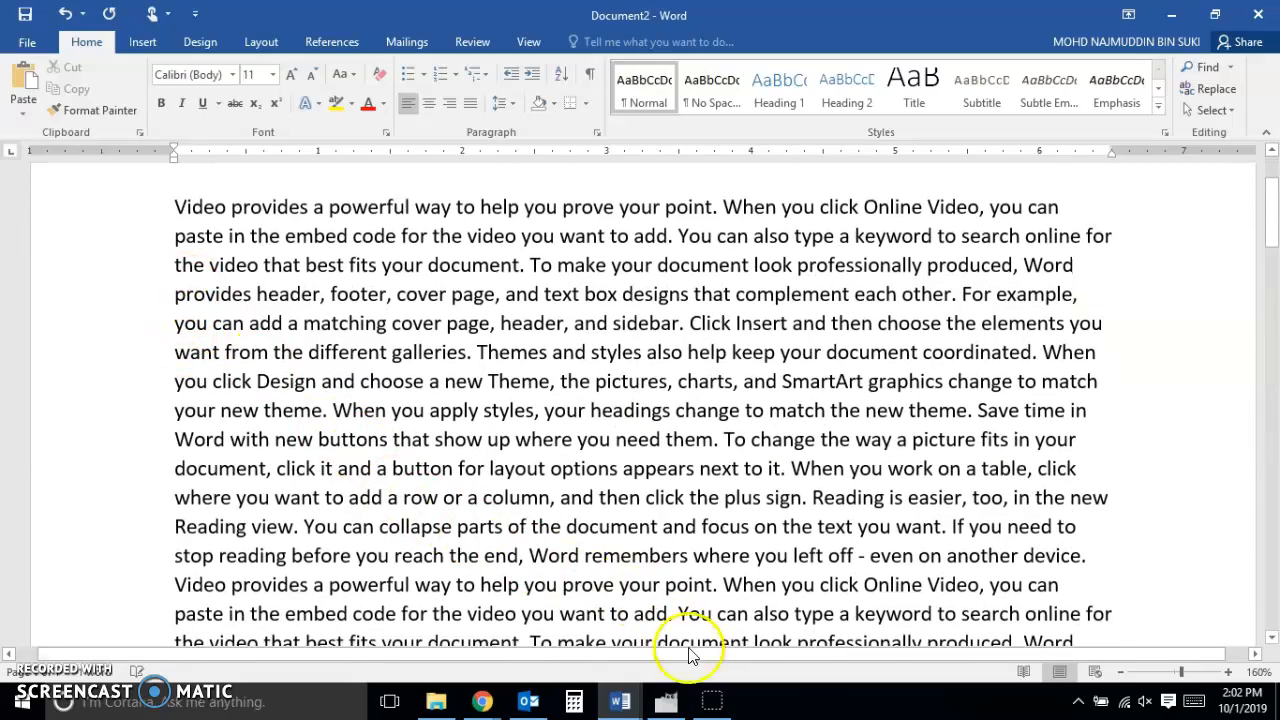
# Step: Switch back to GIMP and examine the repeated small text filling the Text layer up close
pyautogui.click(665, 702)
pyautogui.scroll(1, 653, 389)
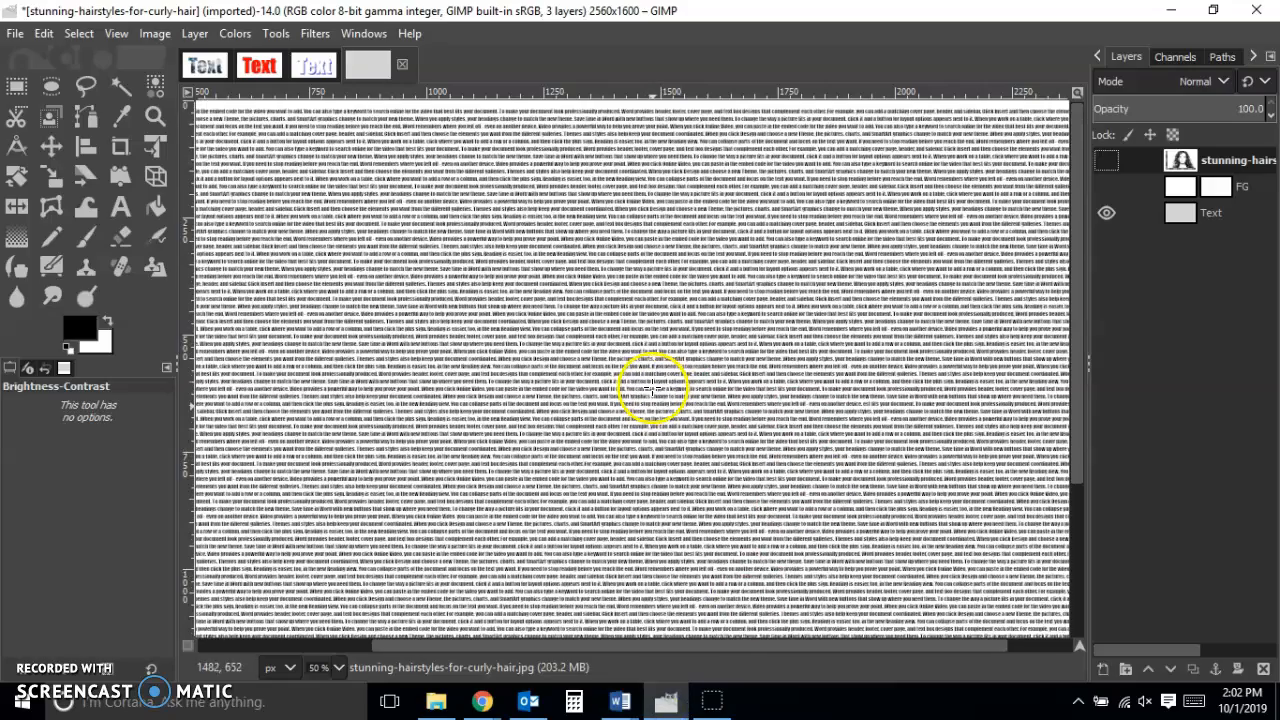
pyautogui.moveTo(590, 645); pyautogui.dragTo(371, 643)
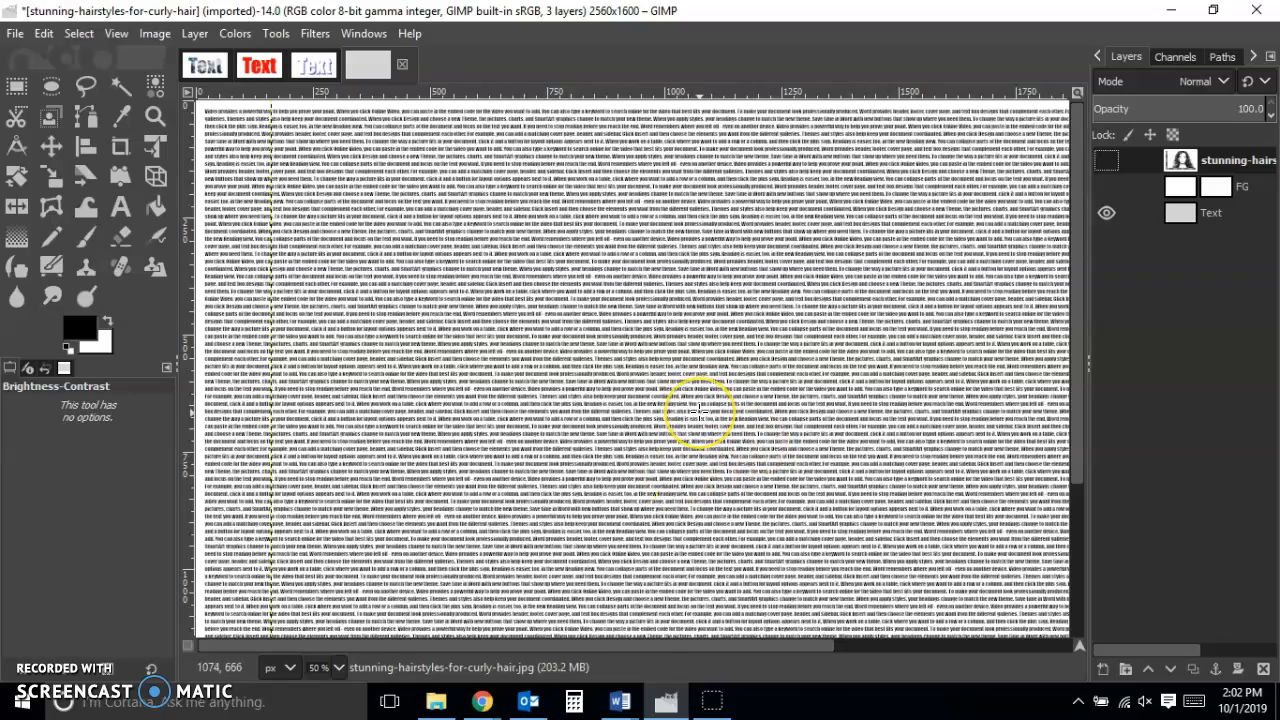
pyautogui.scroll(4, 700, 412)
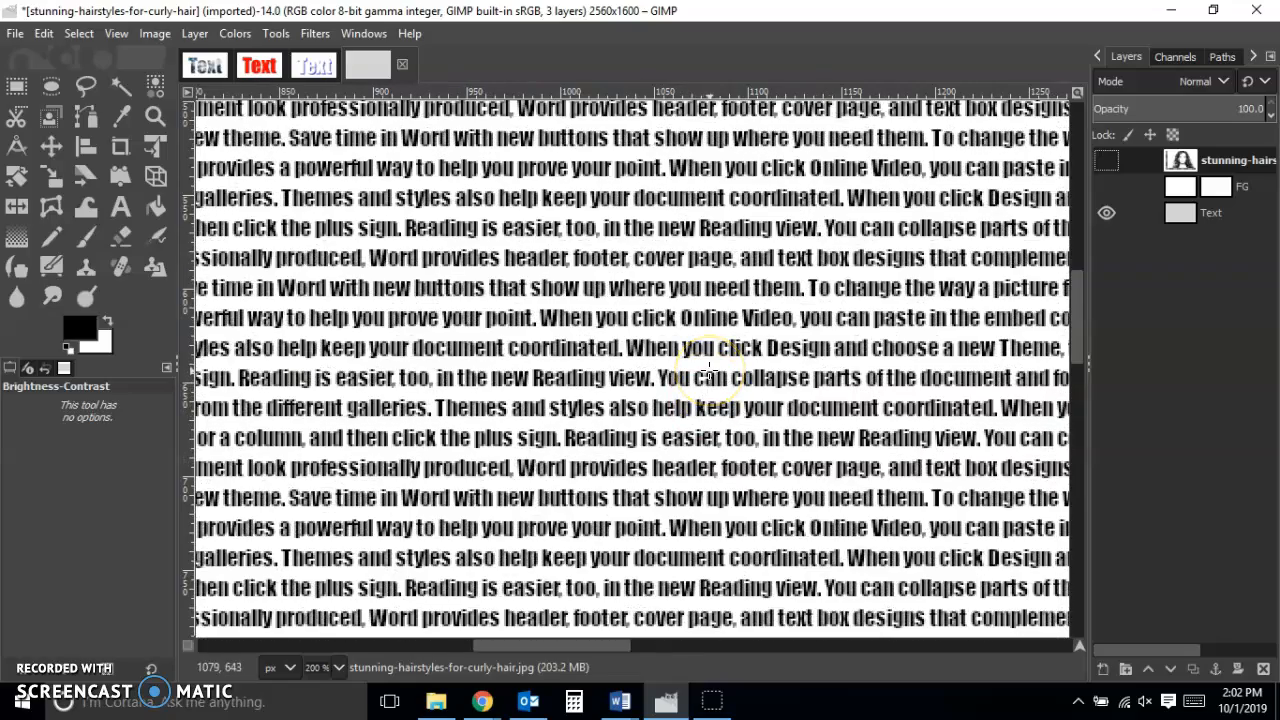
pyautogui.scroll(-1, 707, 372)
pyautogui.scroll(-1, 707, 372)
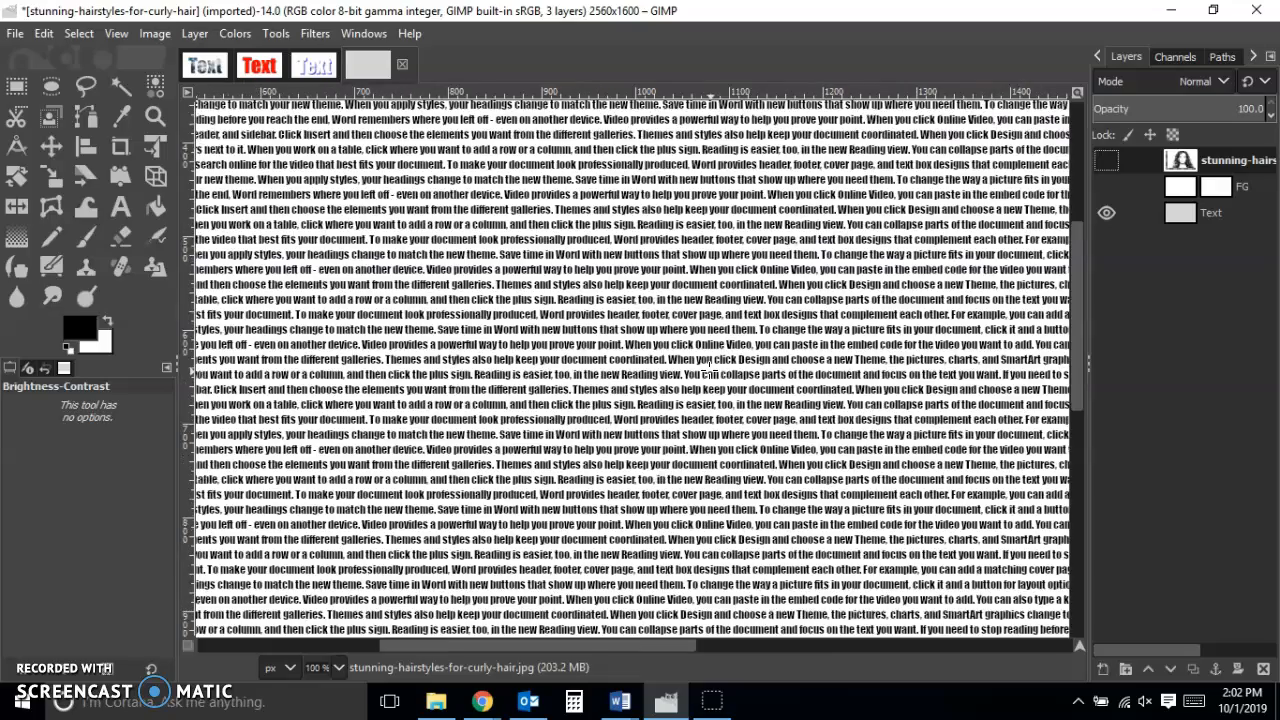
pyautogui.scroll(-2, 707, 372)
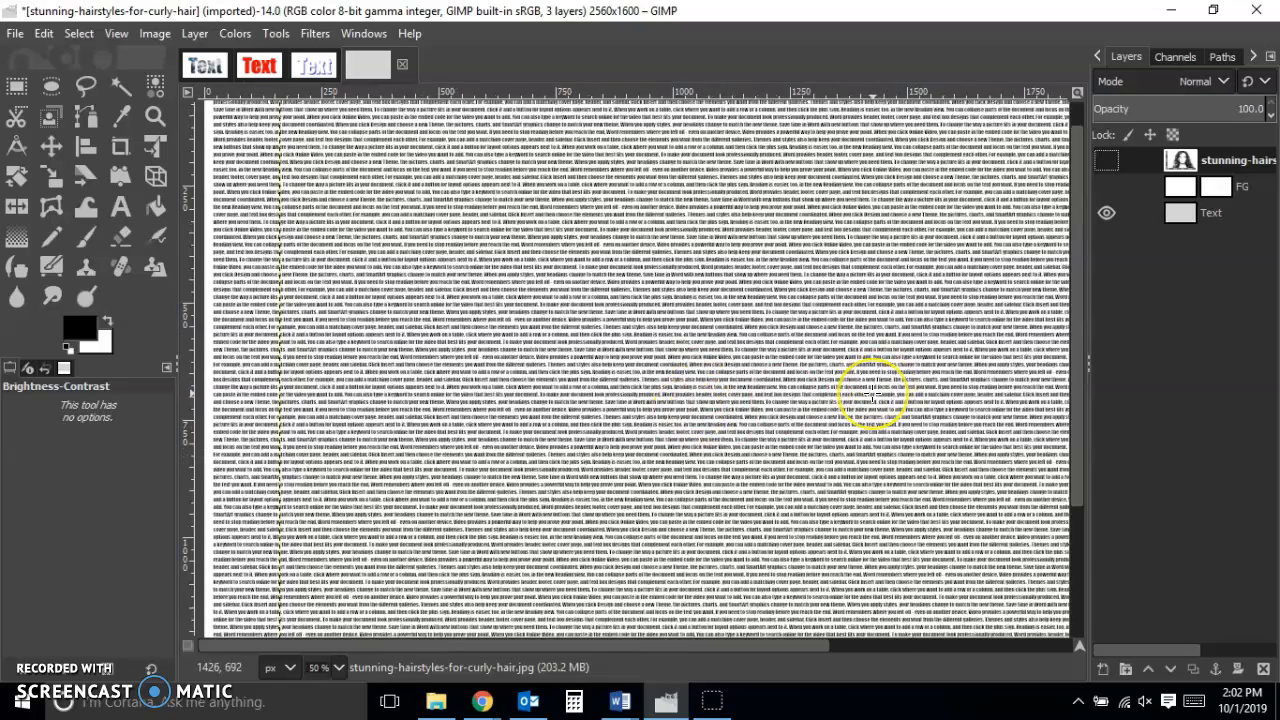
pyautogui.scroll(-1, 873, 397)
pyautogui.scroll(1, 873, 397)
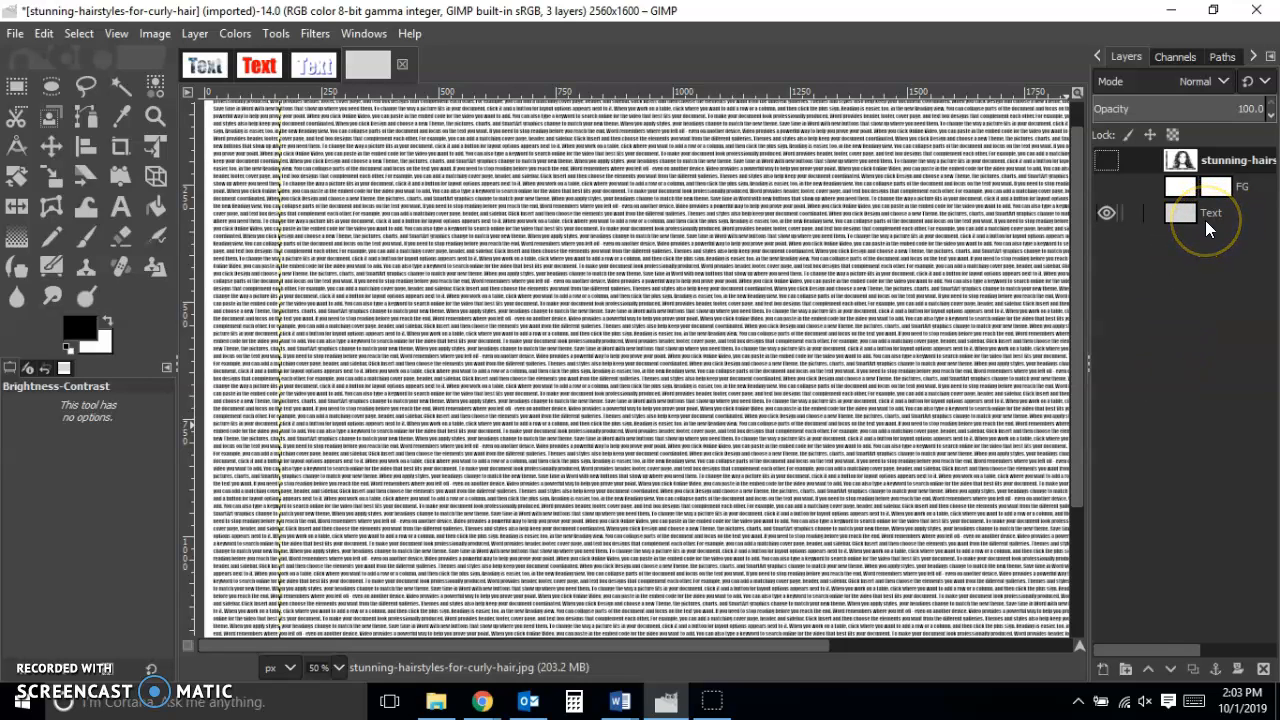
# Step: Hide the portrait and Text layers and show only the white FG layer
pyautogui.click(1148, 266)
pyautogui.click(1104, 161)
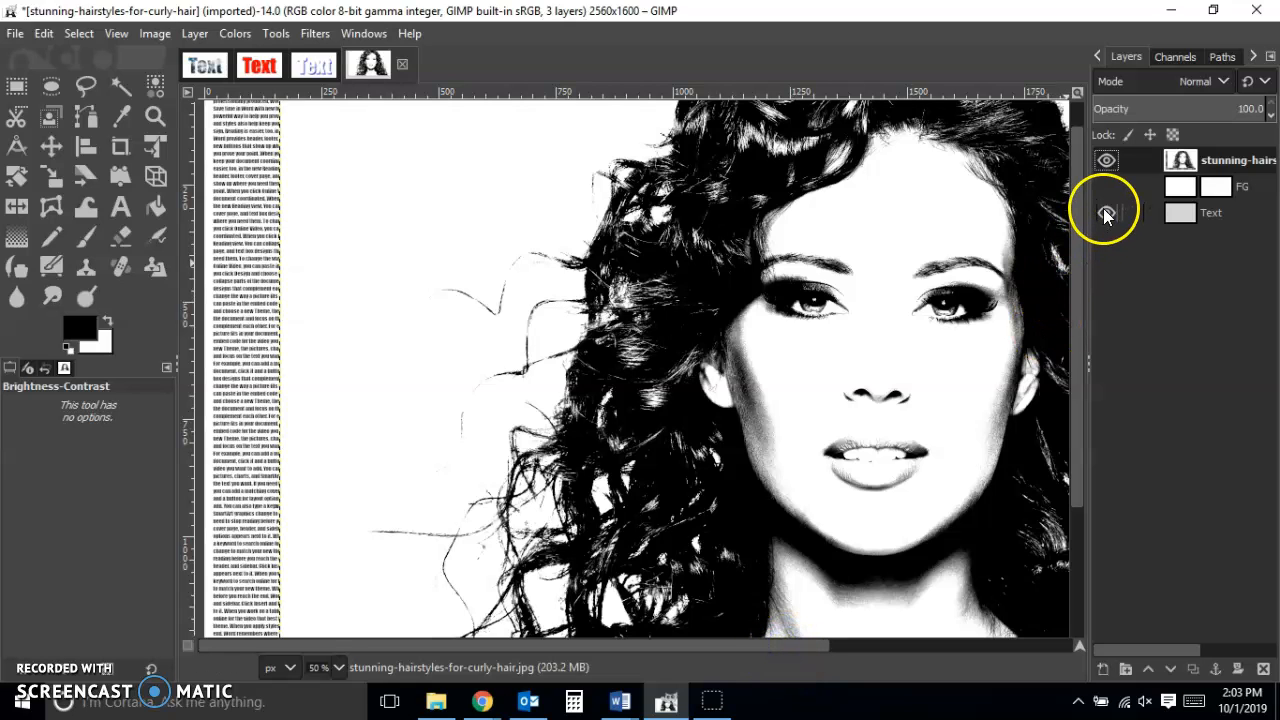
pyautogui.click(1105, 161)
pyautogui.click(1106, 212)
pyautogui.click(1106, 186)
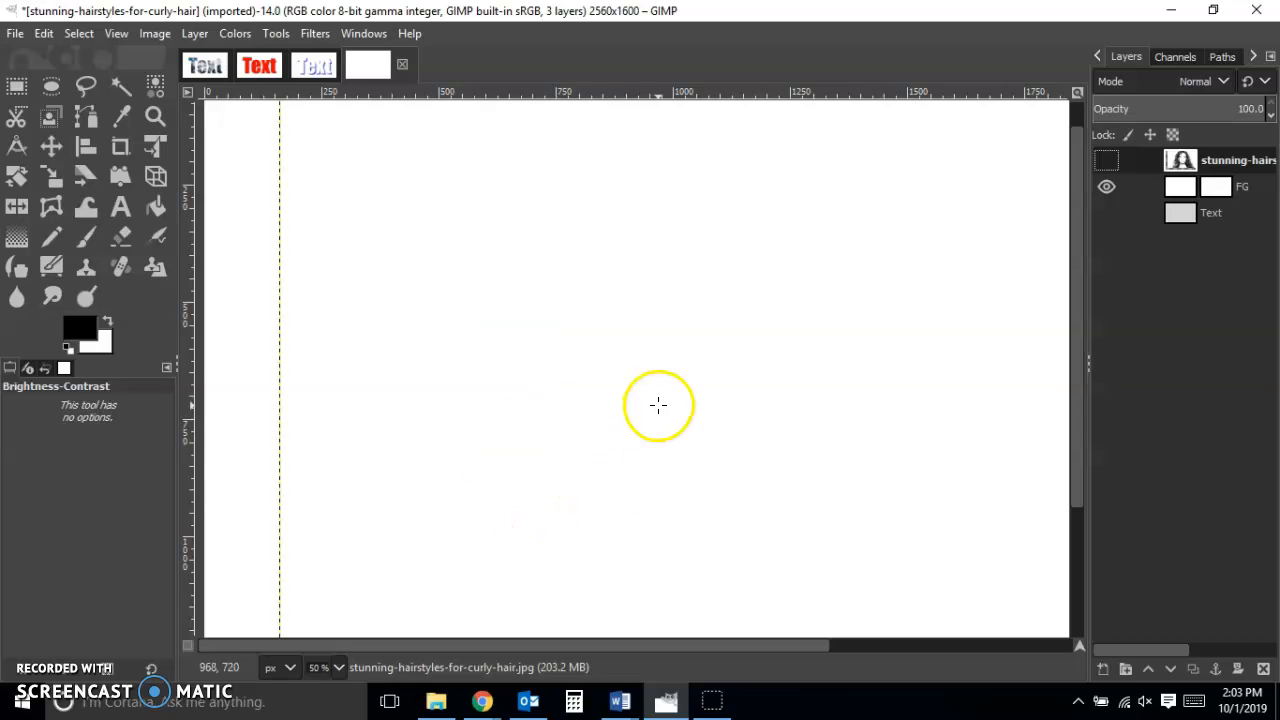
# Step: Select the FG layer's mask and view its available layer mask options
pyautogui.click(76, 33)
pyautogui.click(78, 33)
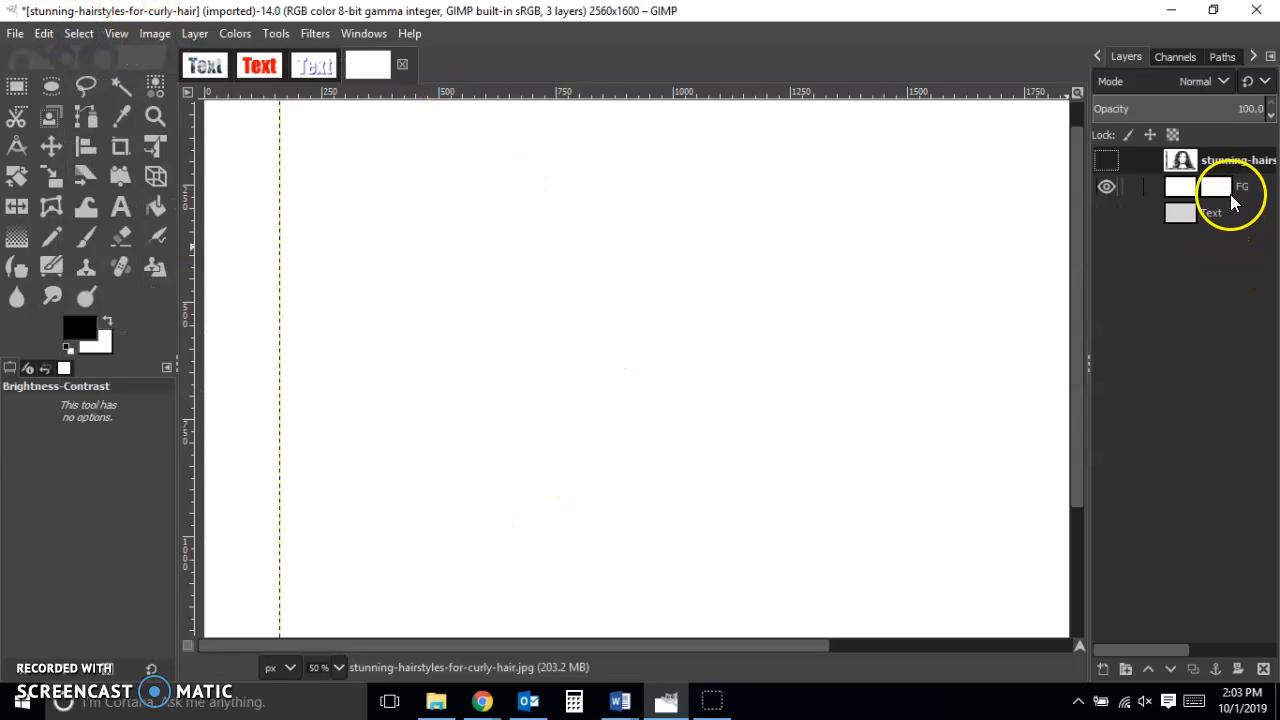
pyautogui.click(1226, 190)
pyautogui.rightClick(1228, 197)
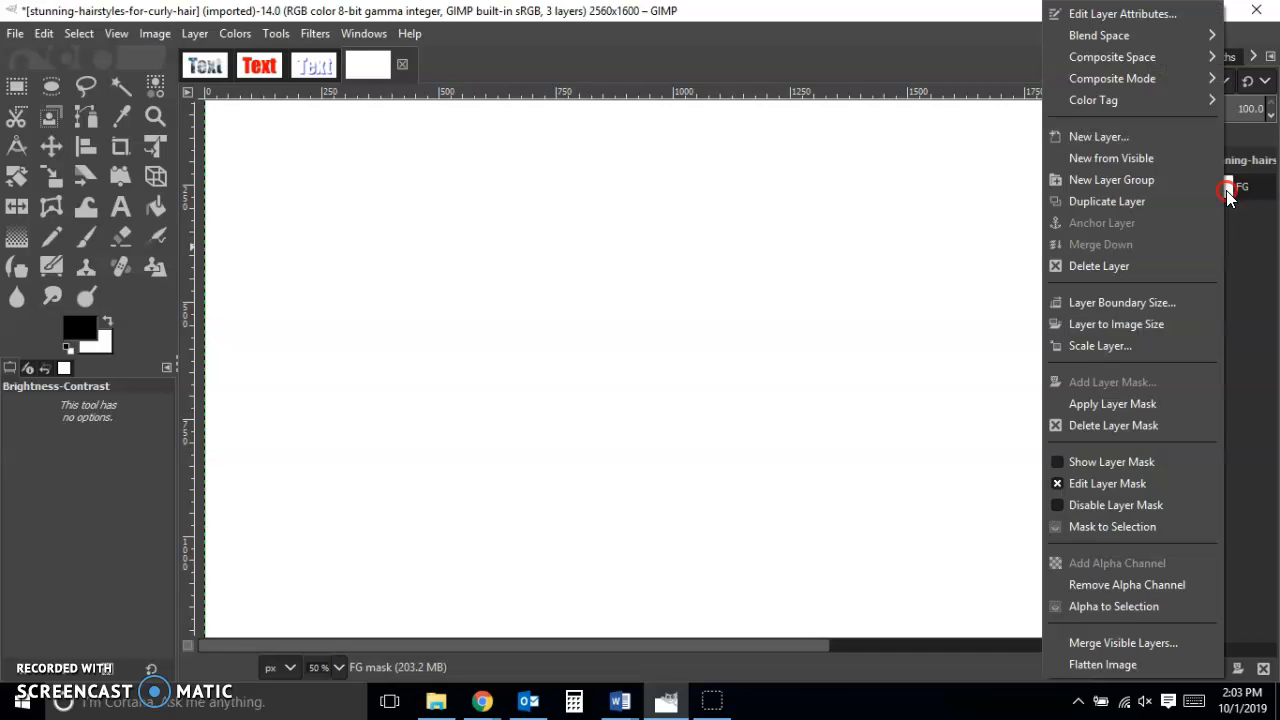
pyautogui.click(1240, 328)
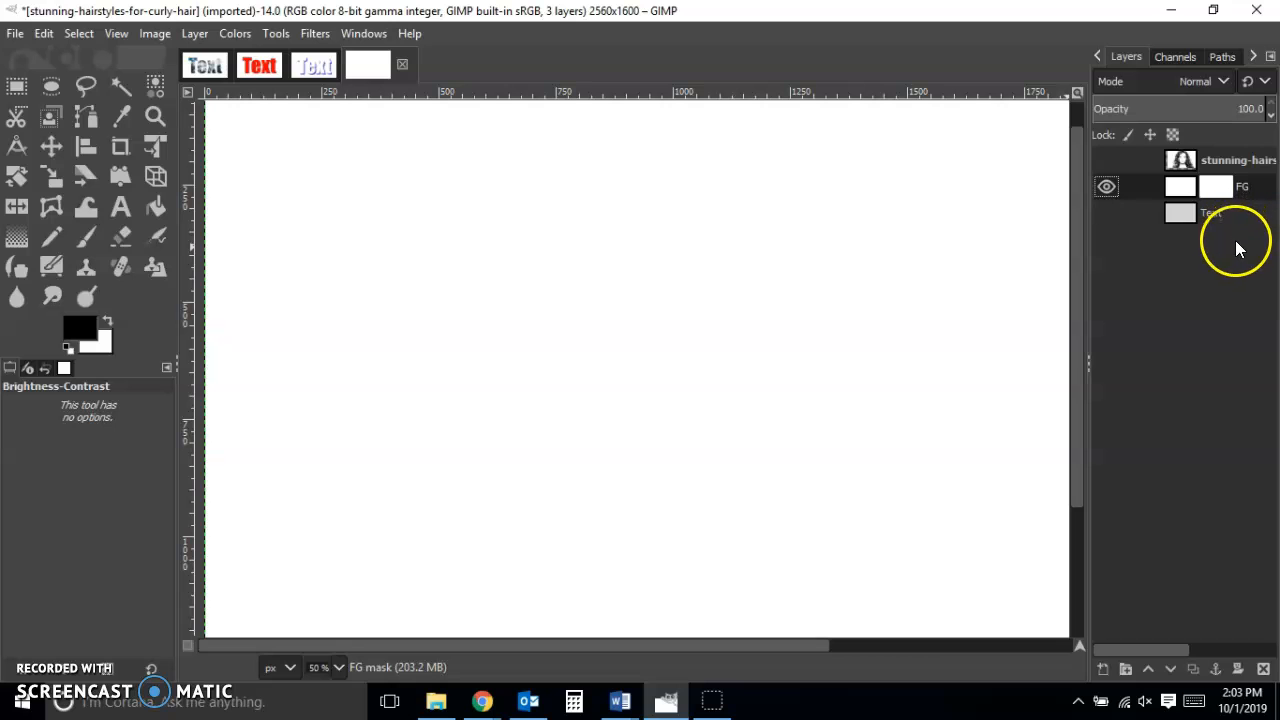
# Step: Make the Text layer and the portrait layer visible together with the FG layer
pyautogui.click(1107, 212)
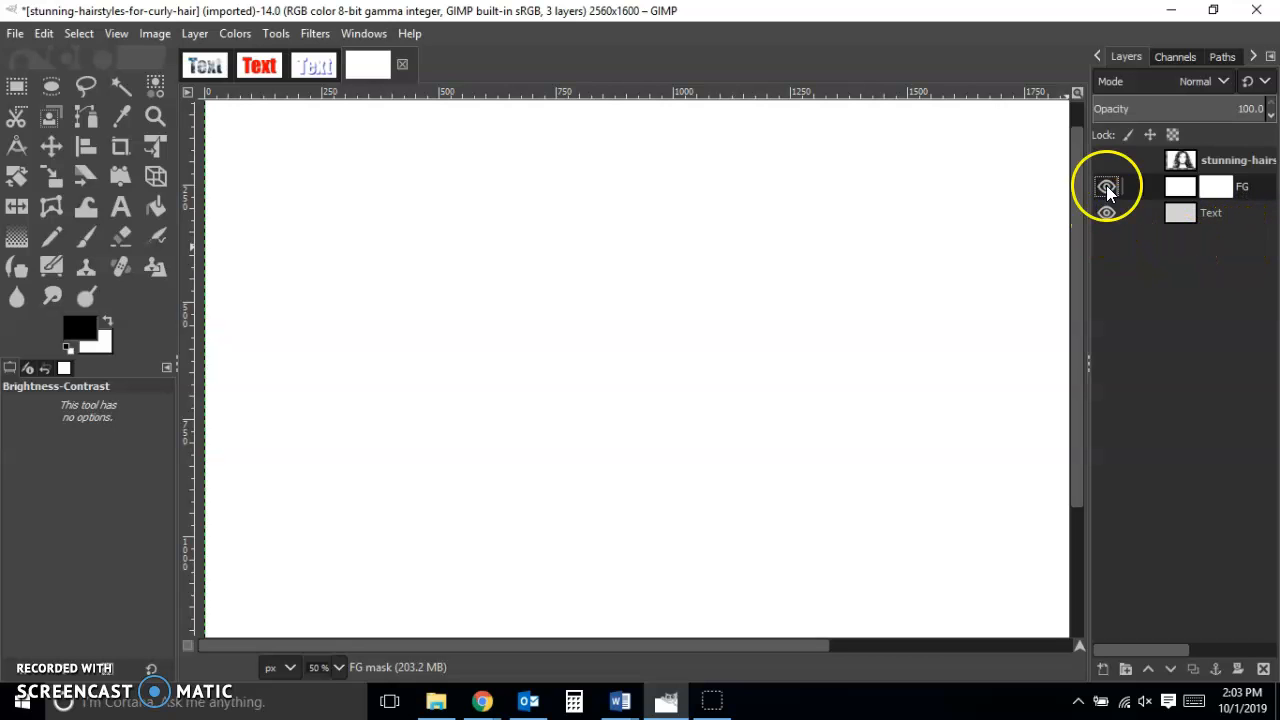
pyautogui.click(1107, 187)
pyautogui.click(1107, 187)
pyautogui.click(1193, 190)
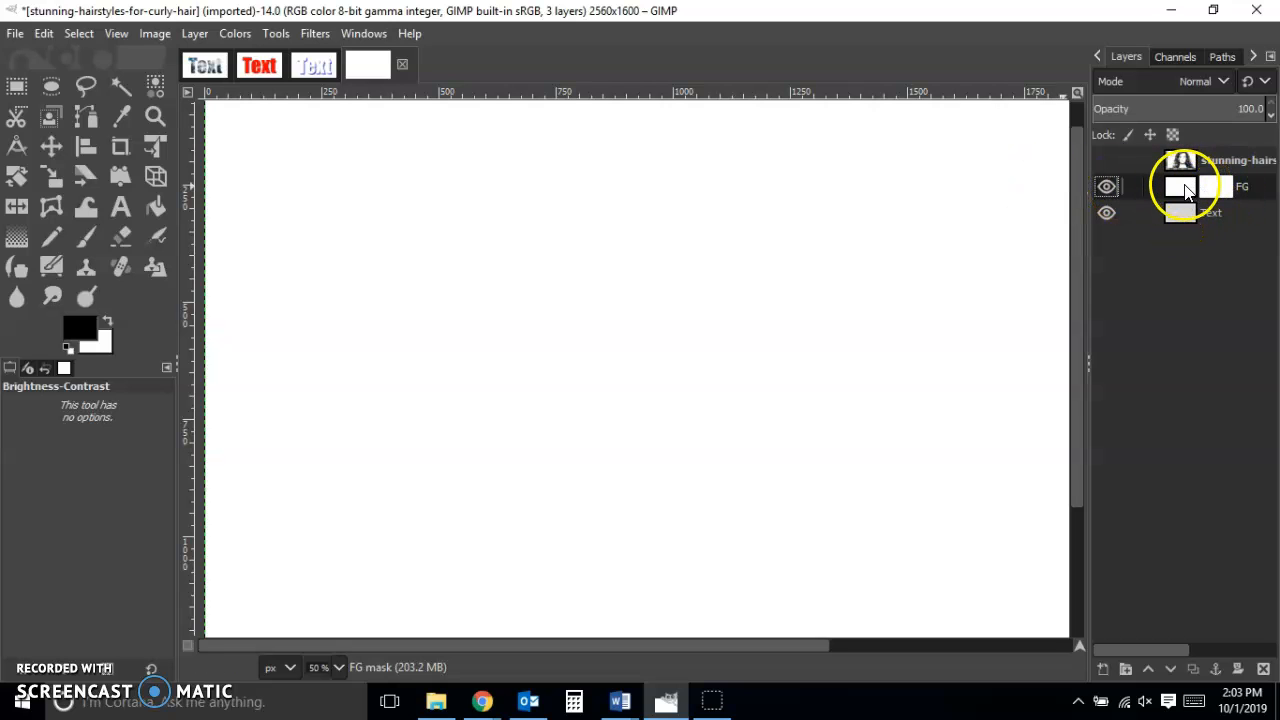
pyautogui.click(1106, 160)
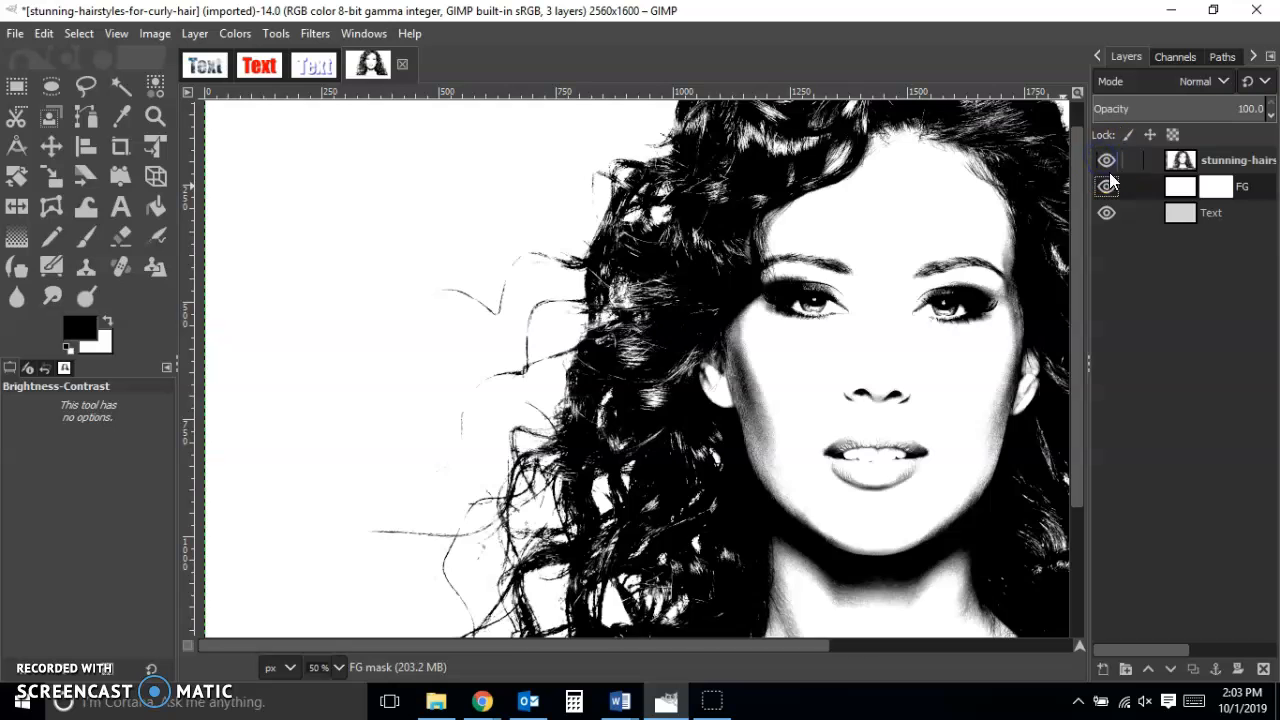
# Step: Cut the portrait layer and paste it into the FG layer's mask as a floating selection
pyautogui.click(1225, 163)
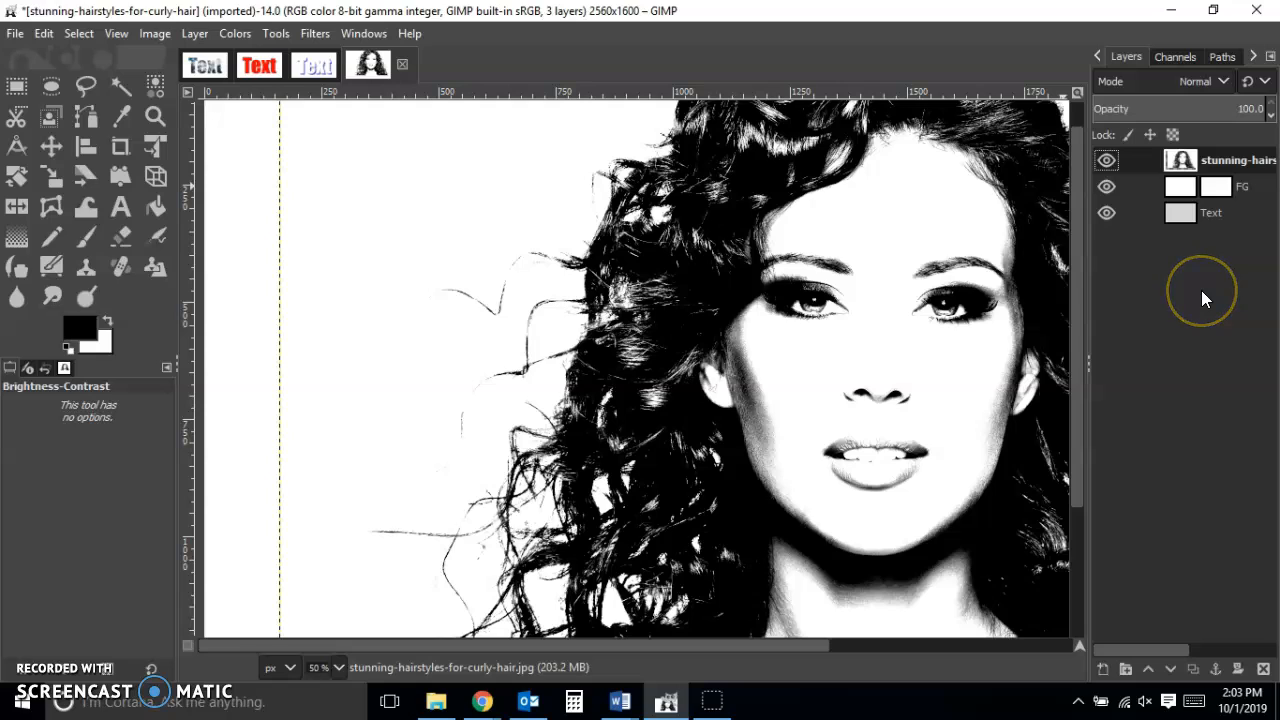
pyautogui.hotkey('ctrl', 'x')
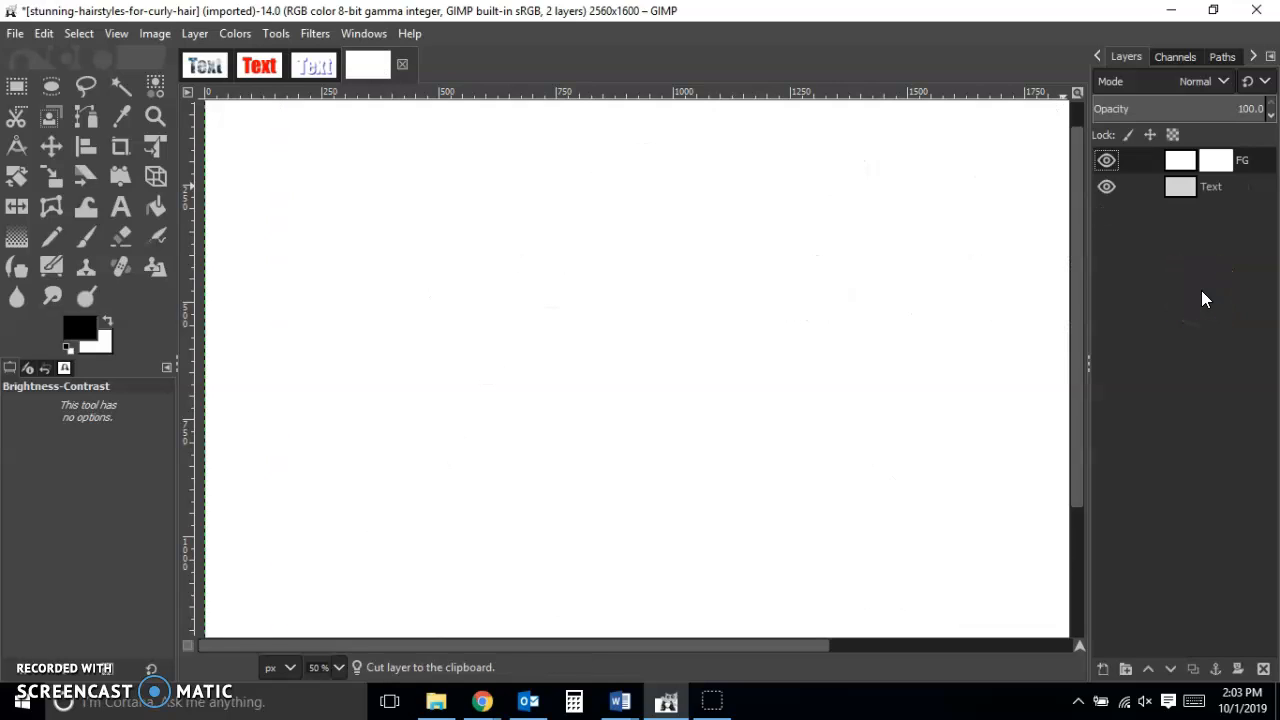
pyautogui.click(1217, 162)
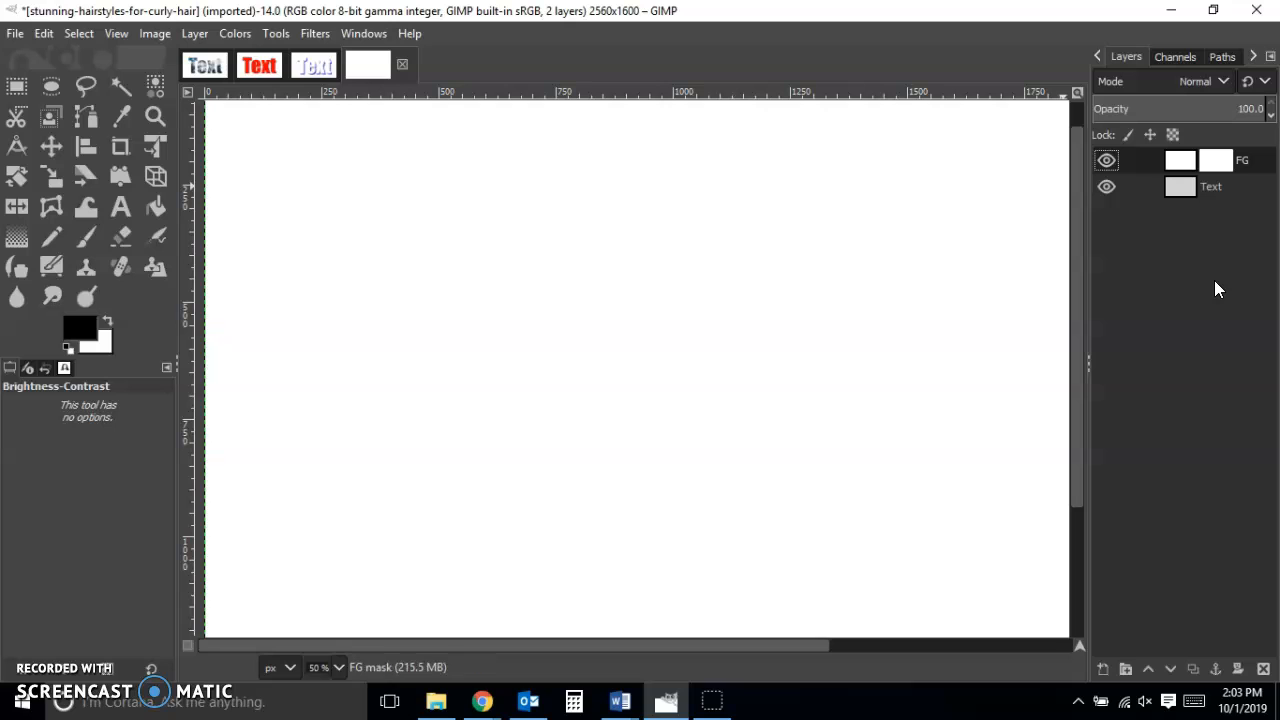
pyautogui.hotkey('ctrl', 'v')
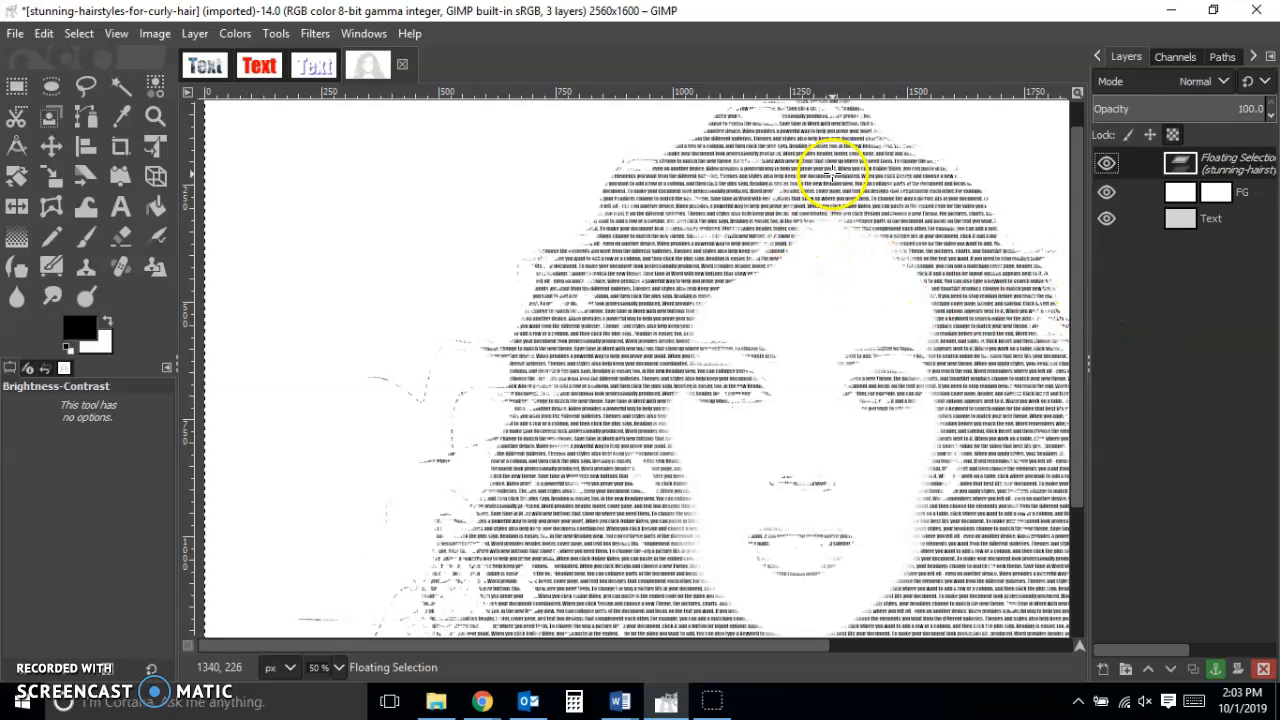
# Step: Anchor the floating portrait selection to the FG layer mask
pyautogui.rightClick(1182, 172)
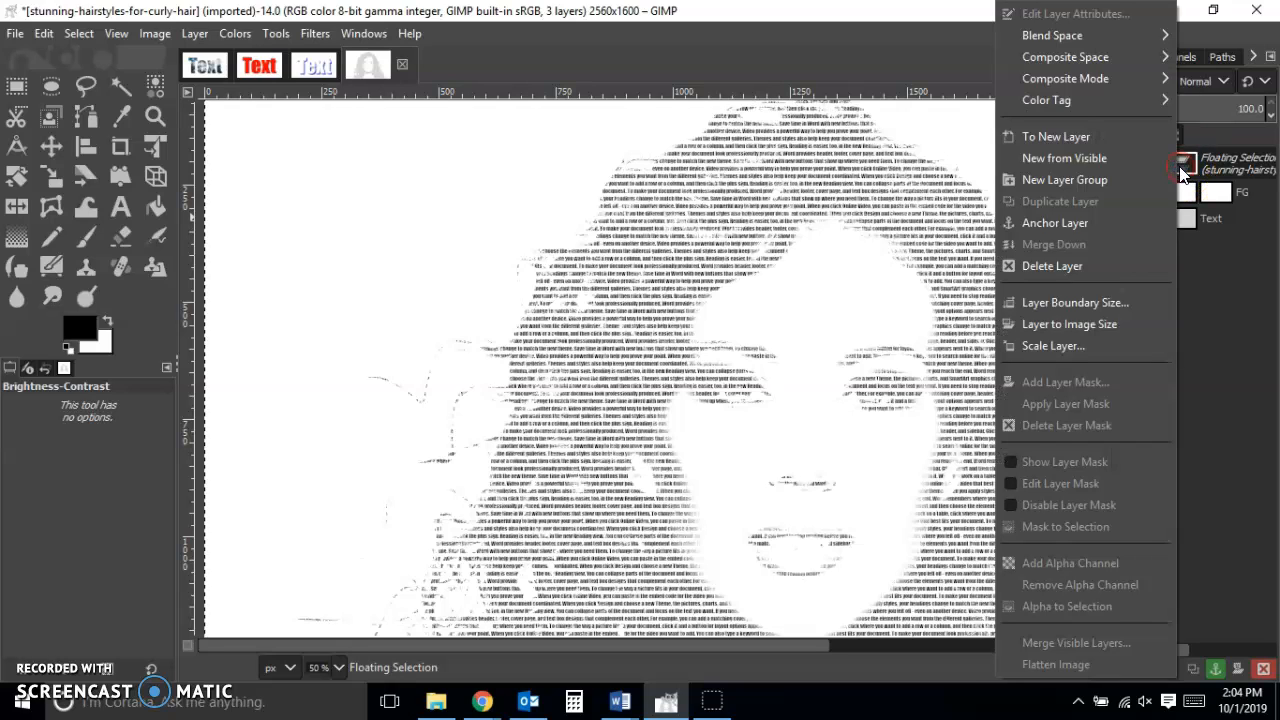
pyautogui.click(1082, 222)
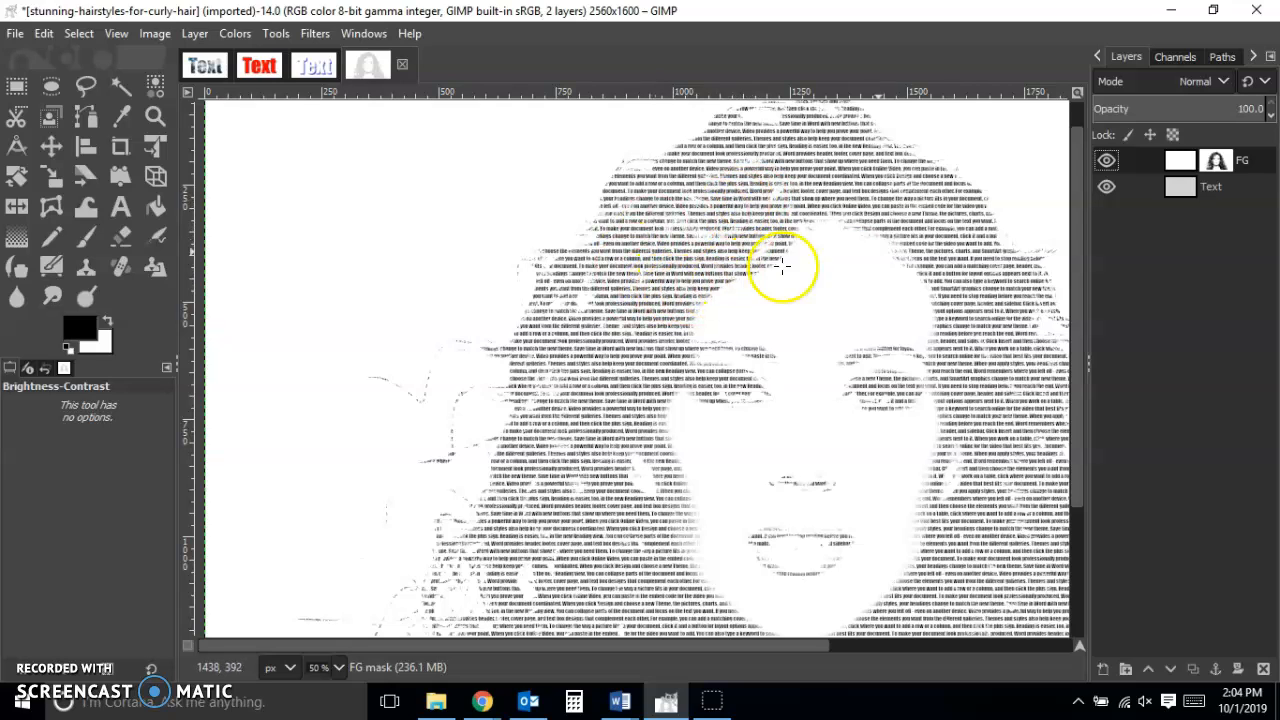
pyautogui.moveTo(1077, 294); pyautogui.dragTo(1085, 391)
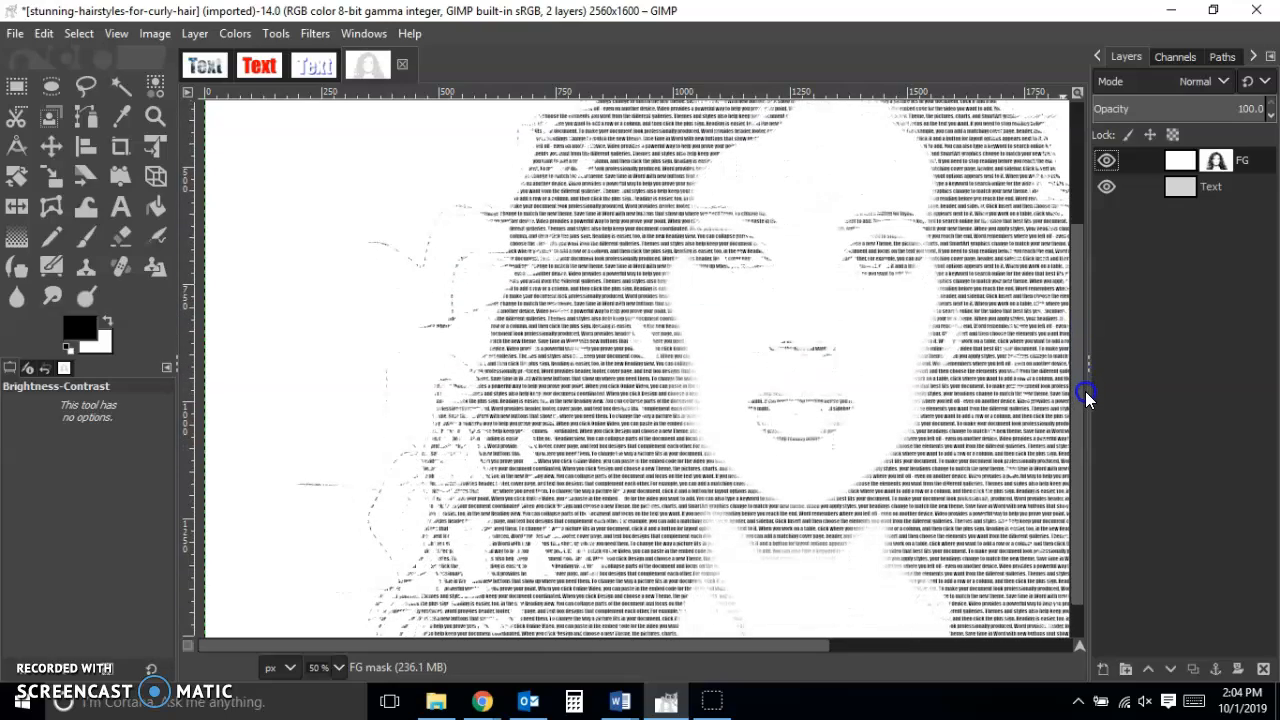
# Step: Apply the FG layer's mask and duplicate the layer
pyautogui.moveTo(1073, 335); pyautogui.dragTo(1077, 250)
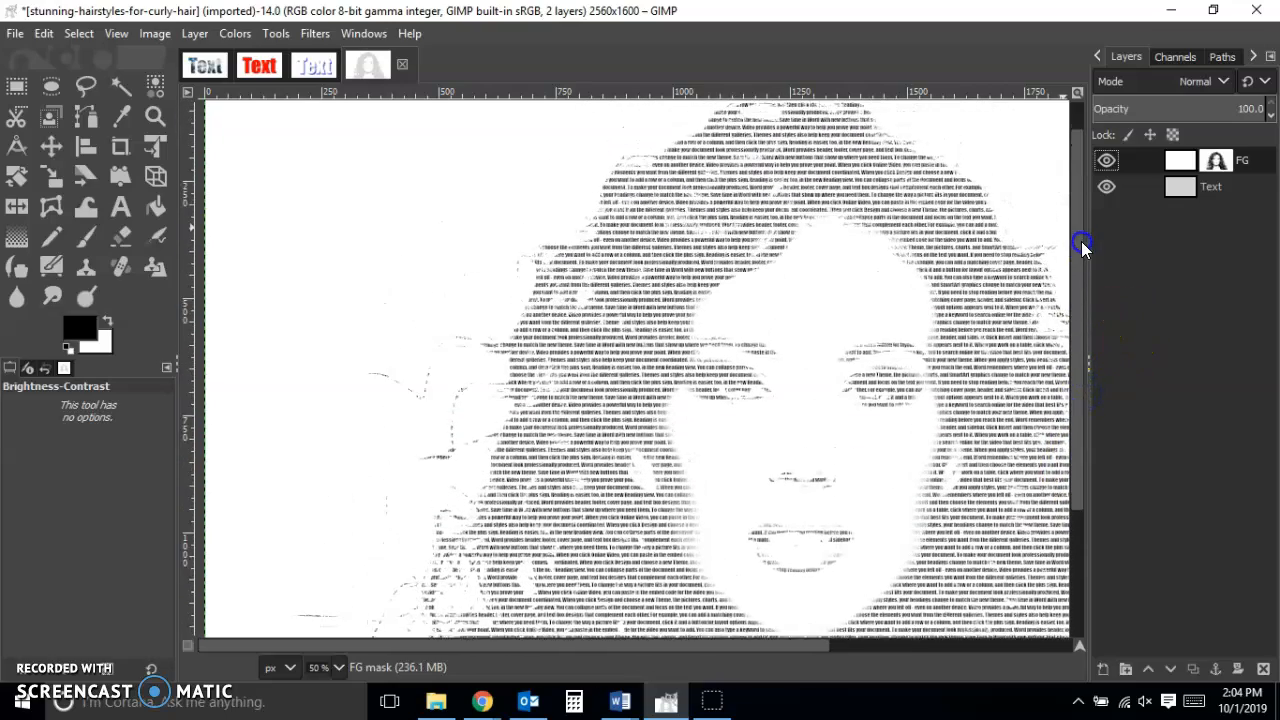
pyautogui.click(1238, 168)
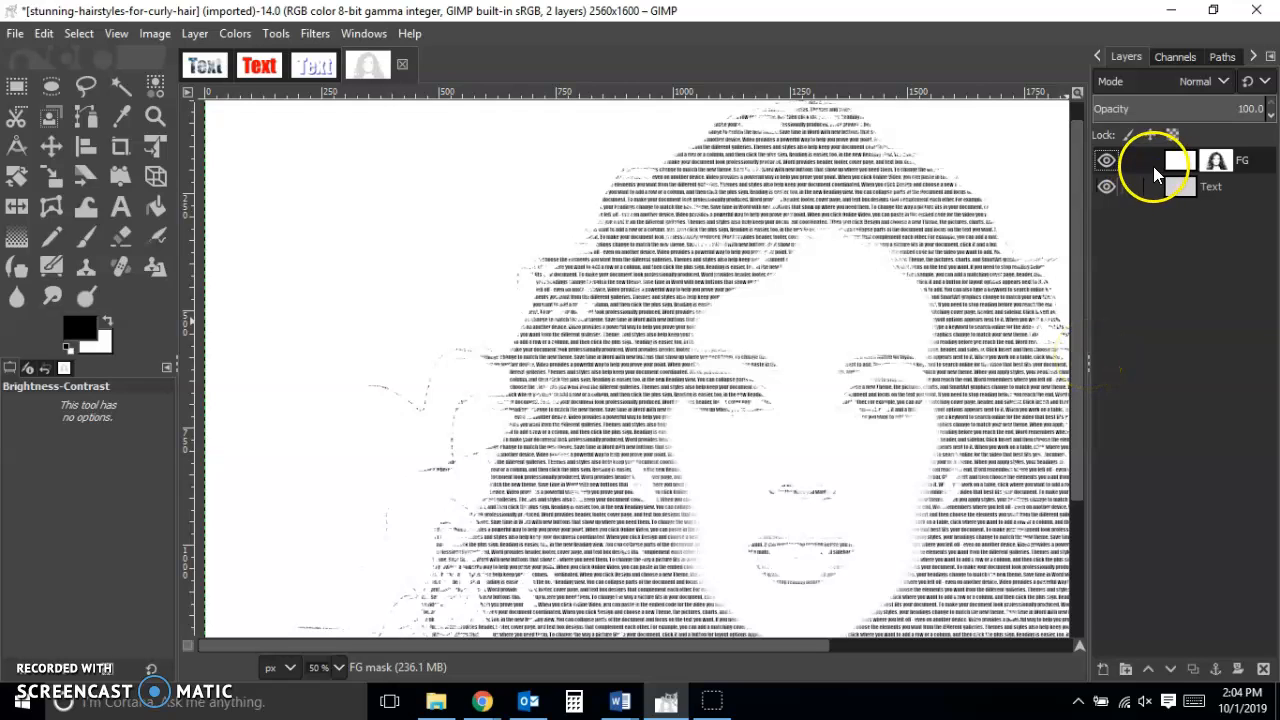
pyautogui.rightClick(1216, 165)
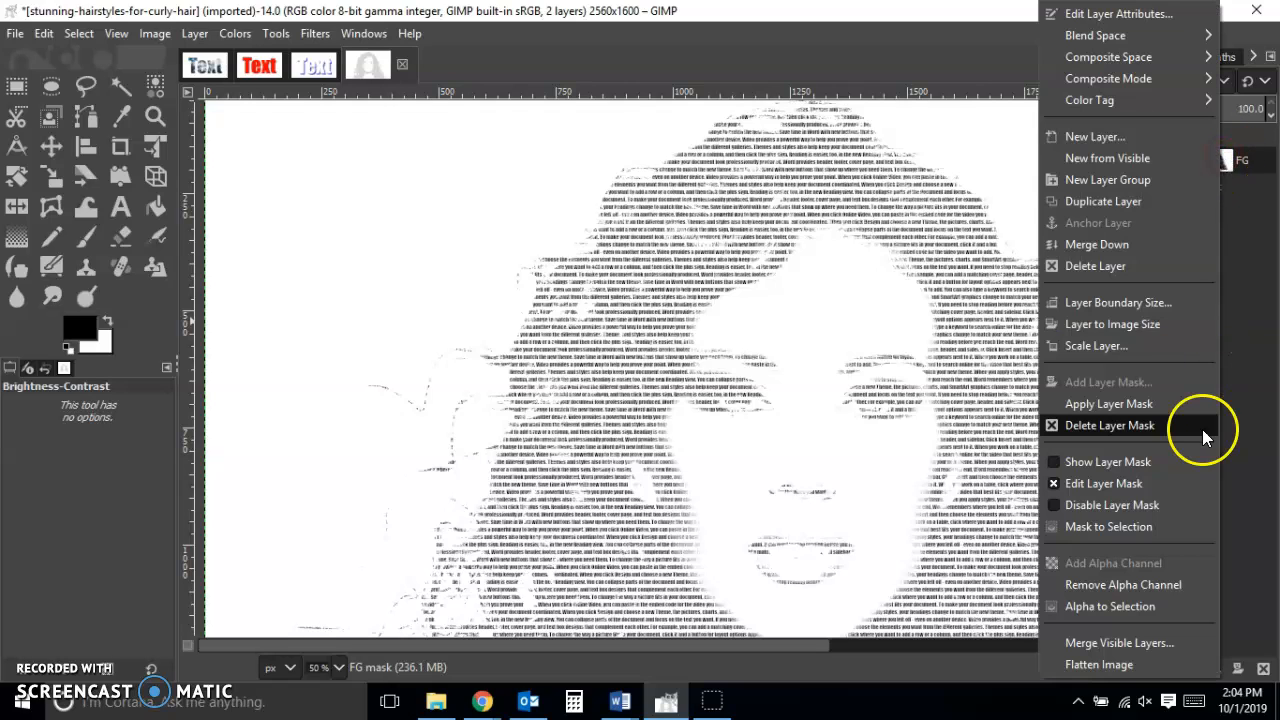
pyautogui.click(1160, 403)
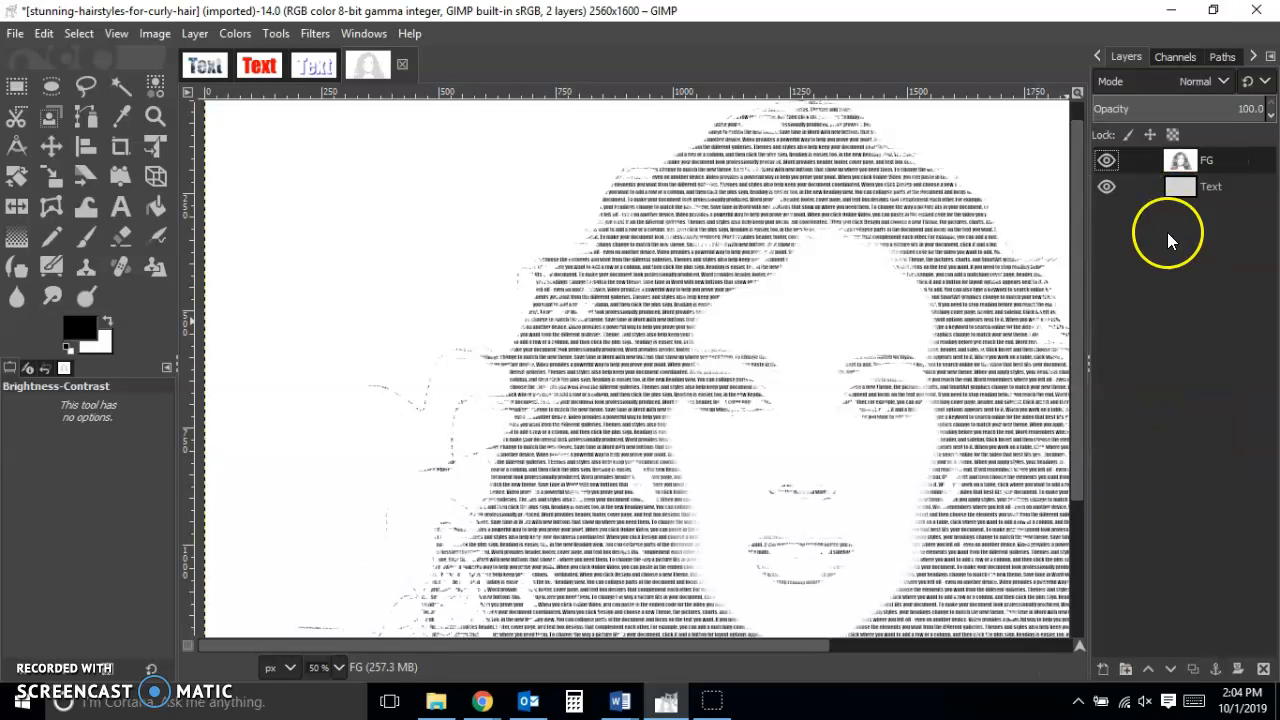
pyautogui.rightClick(1178, 163)
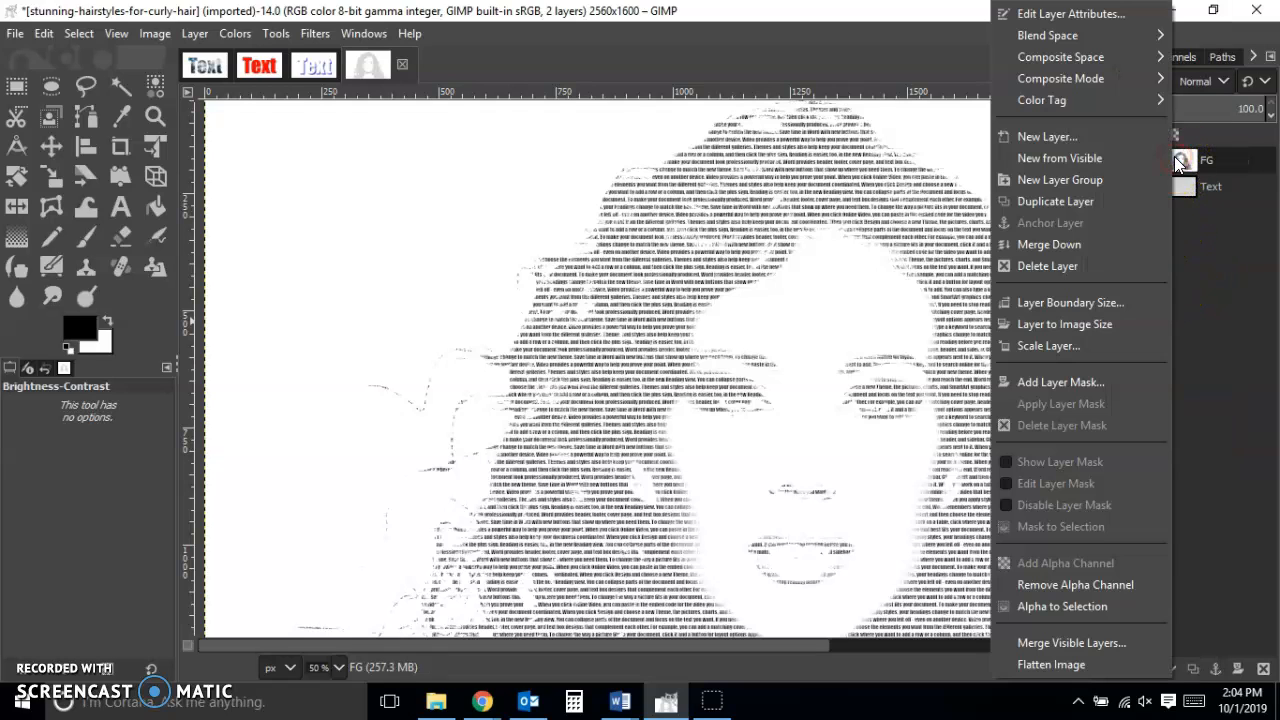
pyautogui.click(1104, 201)
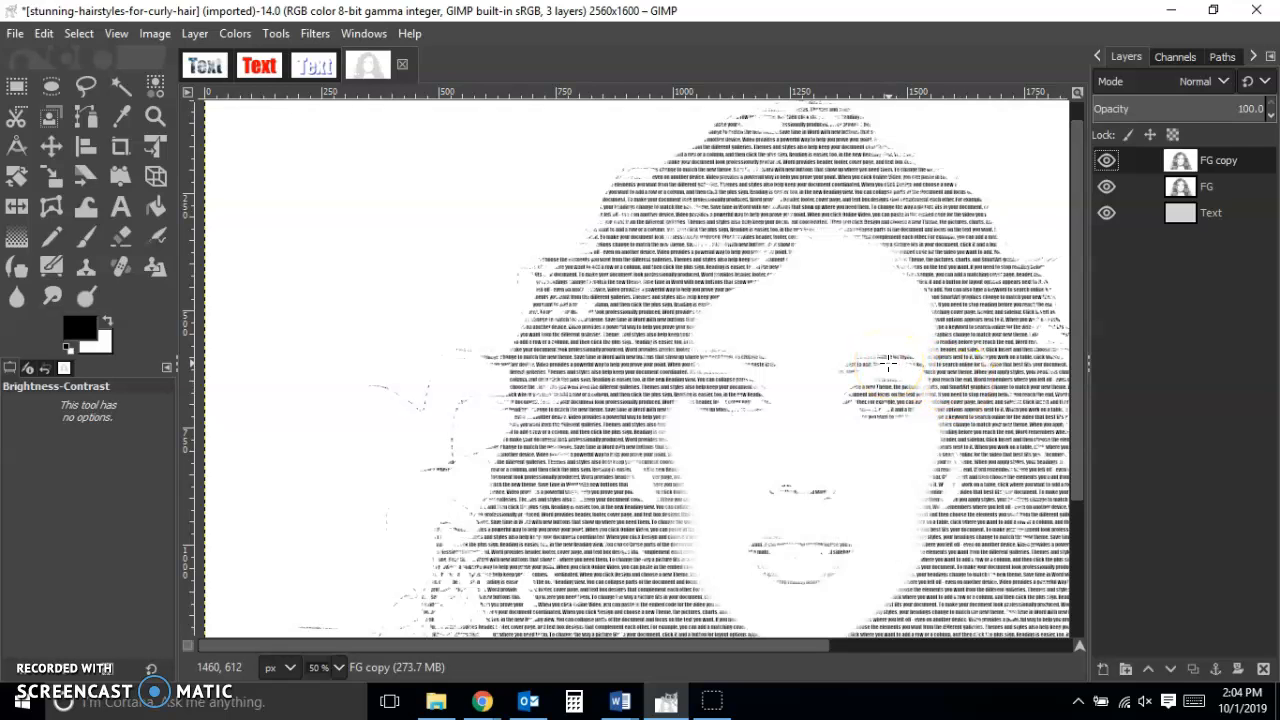
# Step: Clear the canvas-wide selection by subtracting a rectangle about 2643 × 1638 px that covers the whole image
pyautogui.click(16, 86)
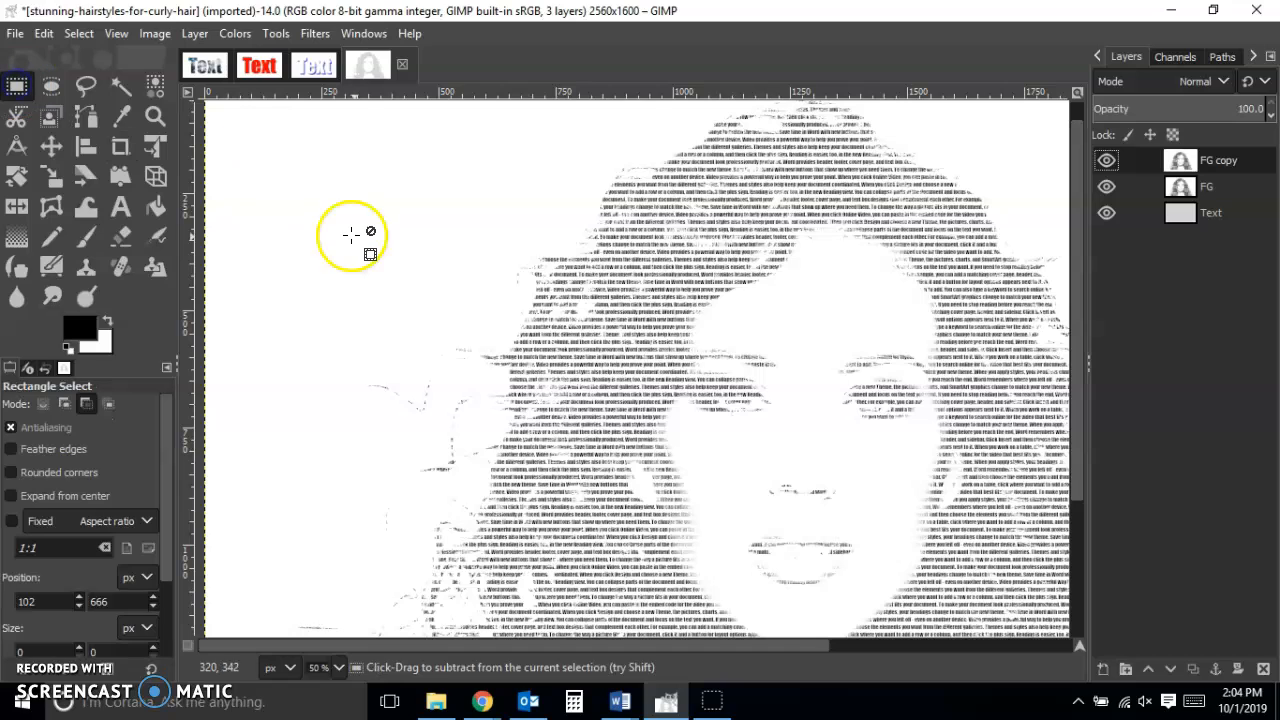
pyautogui.scroll(-1, 355, 237)
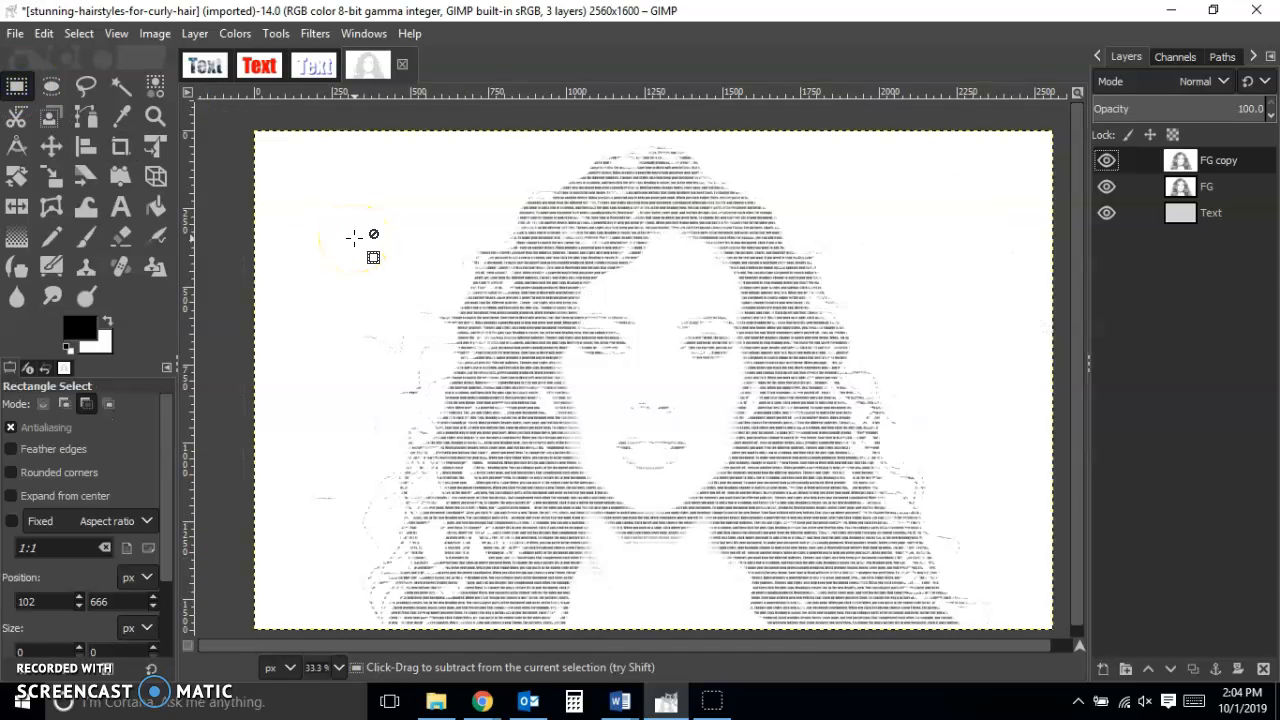
pyautogui.click(52, 89)
pyautogui.click(86, 405)
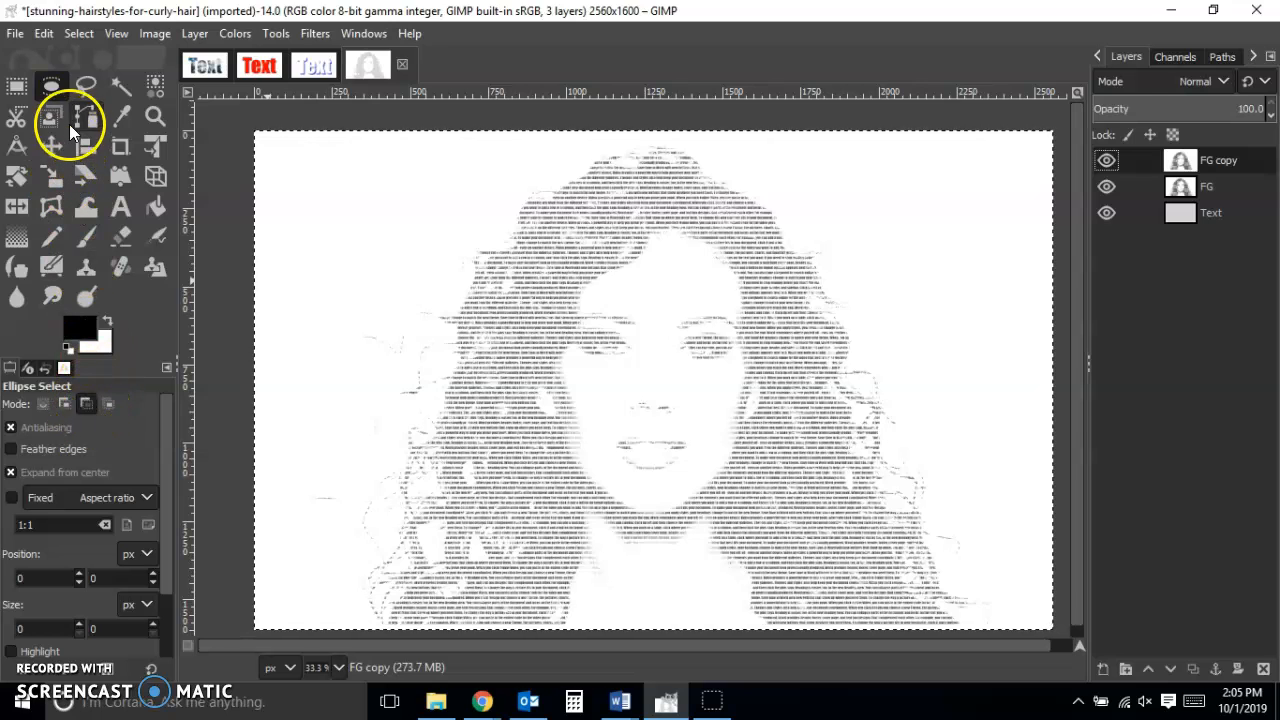
pyautogui.click(16, 86)
pyautogui.moveTo(235, 124); pyautogui.dragTo(1062, 633)
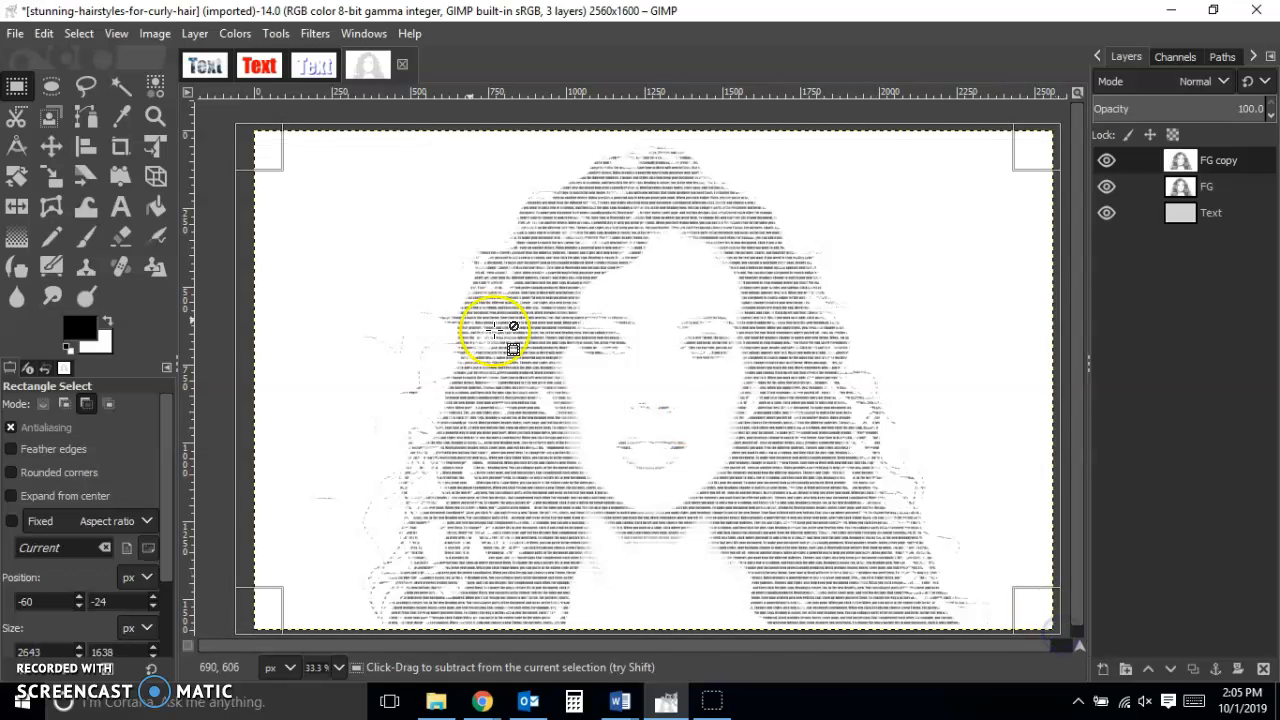
# Step: Turn off Expand from center for Ellipse Select and try an elliptical selection over the portrait's lower half
pyautogui.click(53, 91)
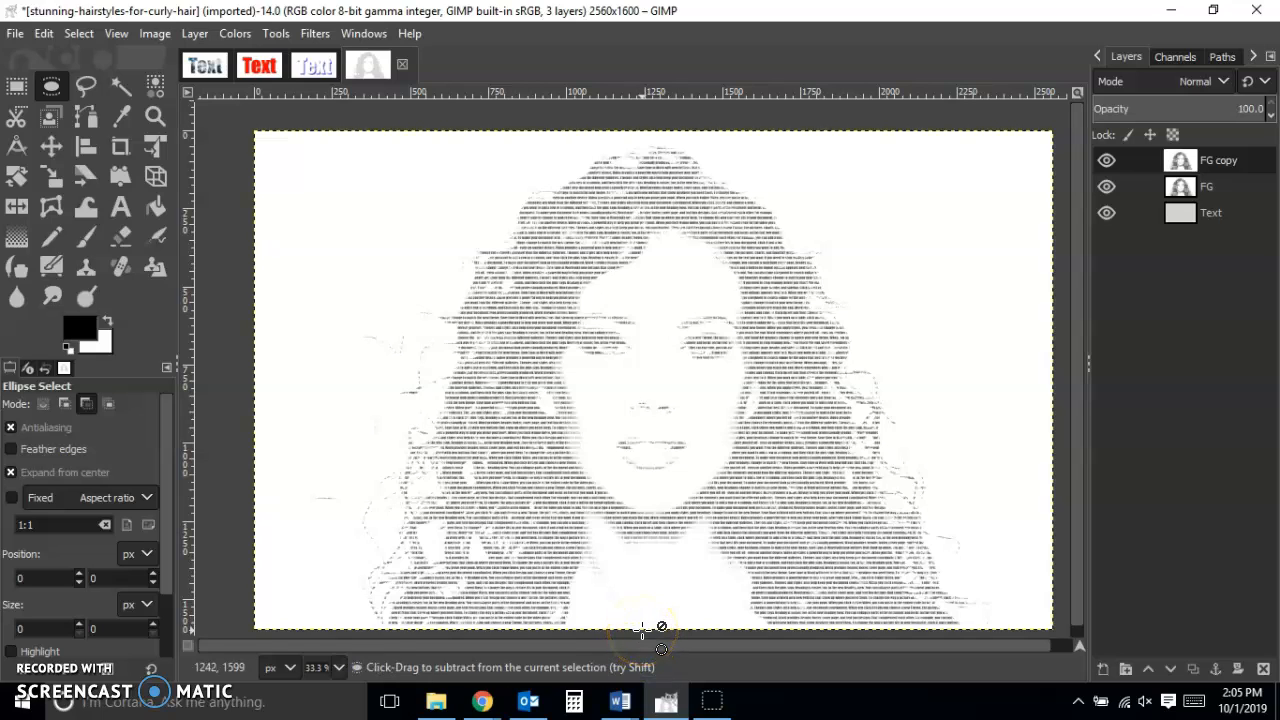
pyautogui.click(20, 475)
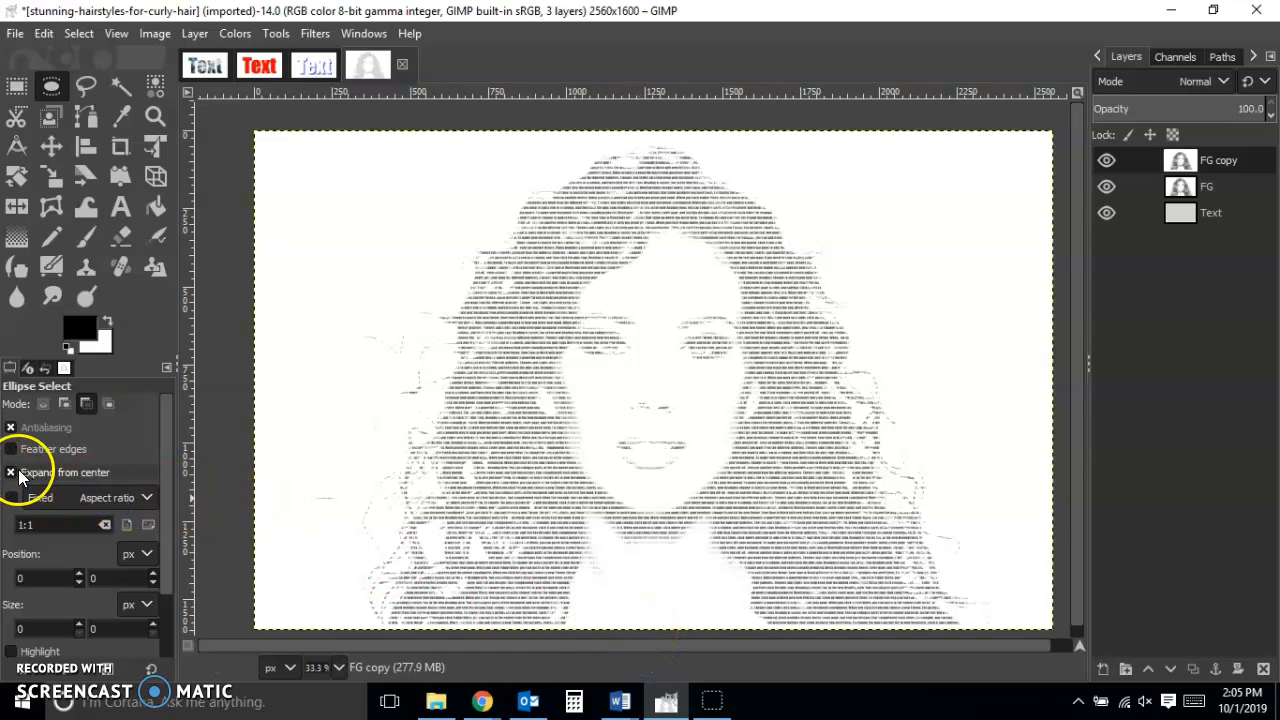
pyautogui.click(17, 476)
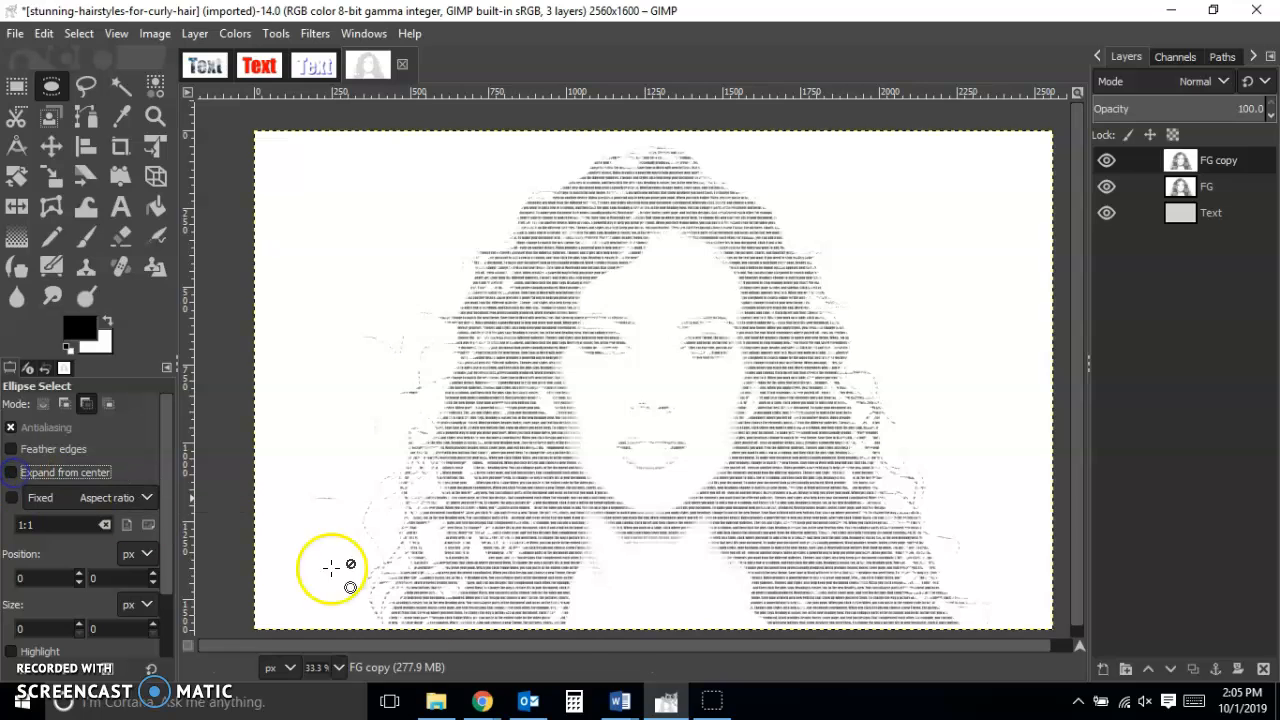
pyautogui.moveTo(495, 632)
pyautogui.mouseDown()
pyautogui.moveTo(556, 567)
pyautogui.moveTo(552, 255)
pyautogui.moveTo(590, 222)
pyautogui.moveTo(614, 299)
pyautogui.mouseUp()
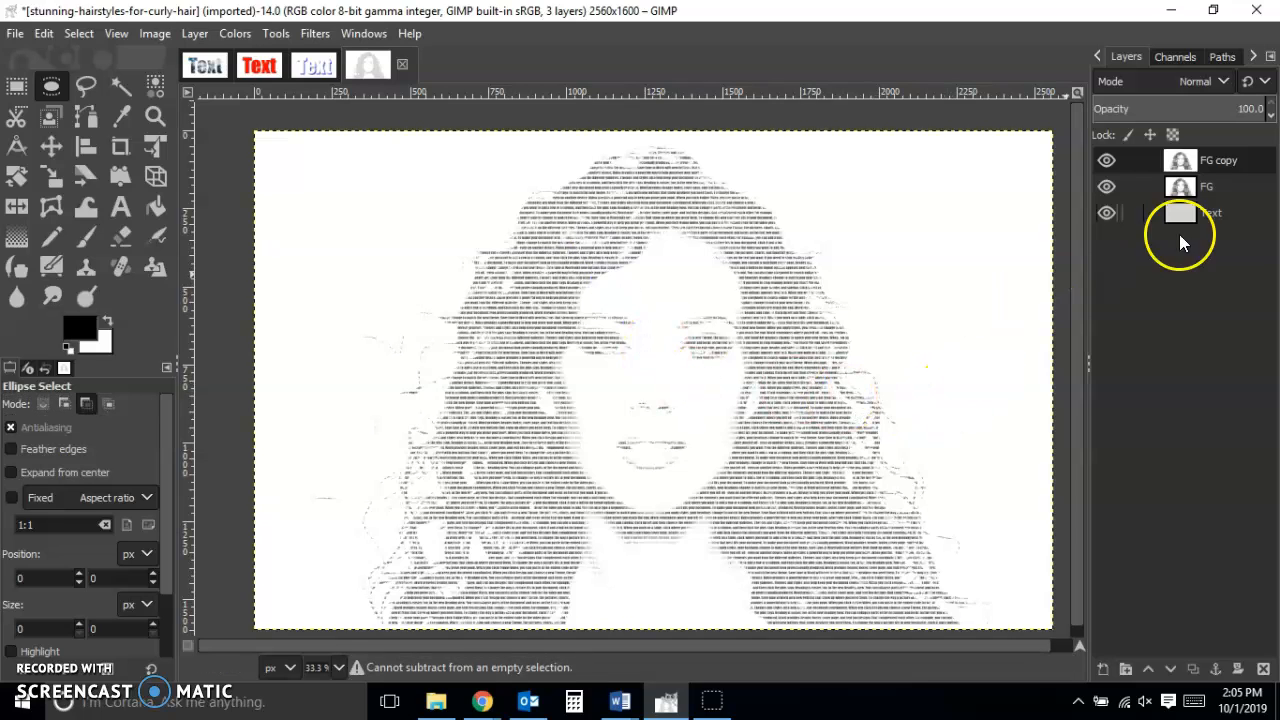
pyautogui.click(1252, 186)
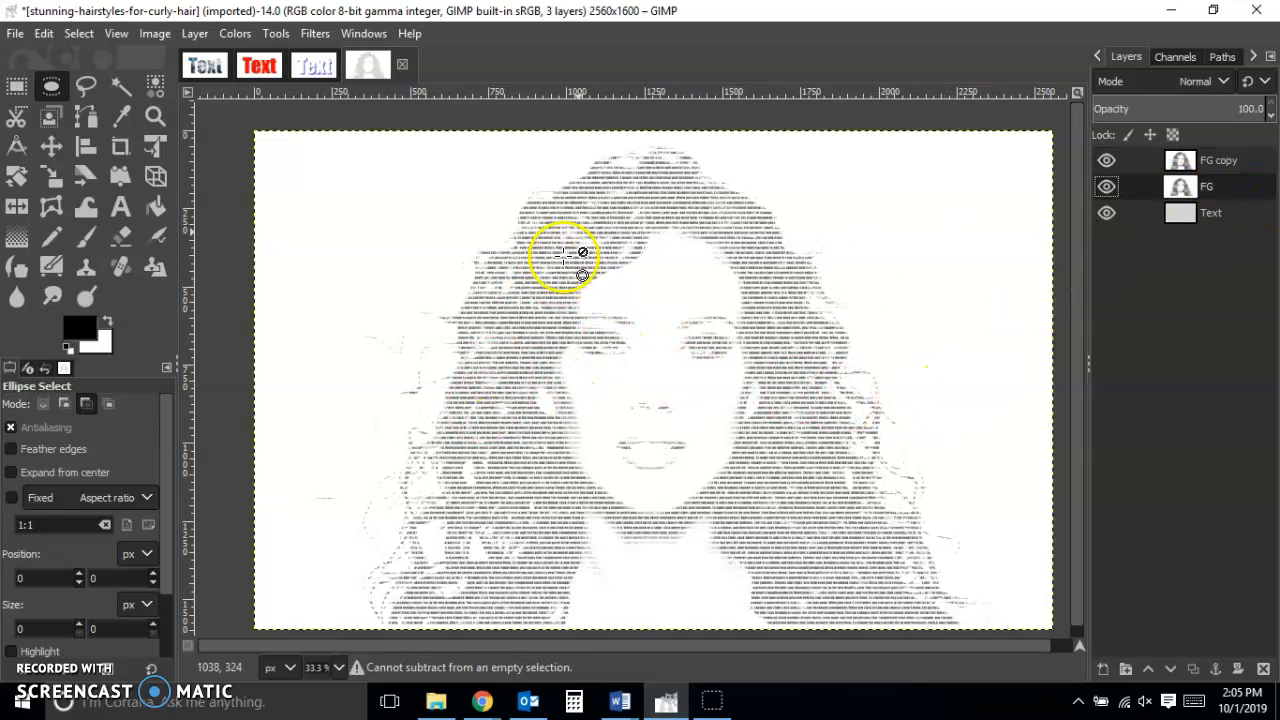
pyautogui.click(16, 86)
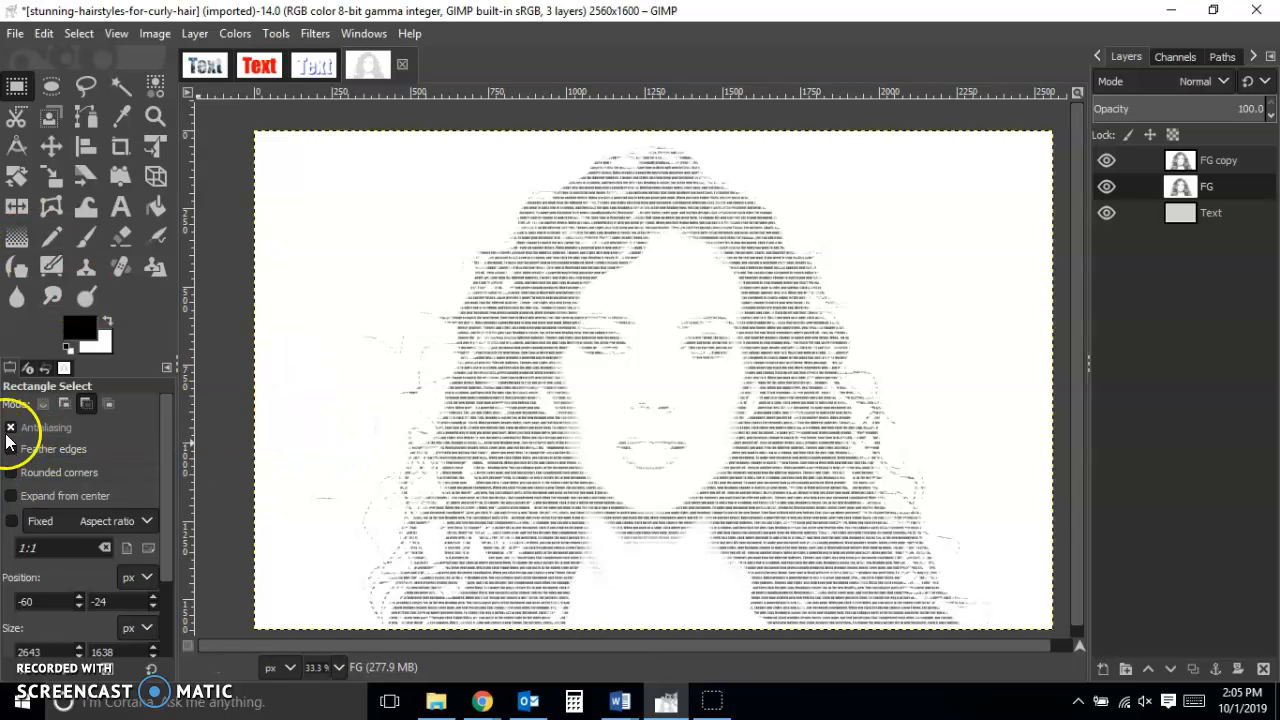
# Step: Fill the FG copy layer with a linear Full saturation gradient running upward from near the image bottom to about X 1314, Y 339 px
pyautogui.click(18, 241)
pyautogui.click(27, 460)
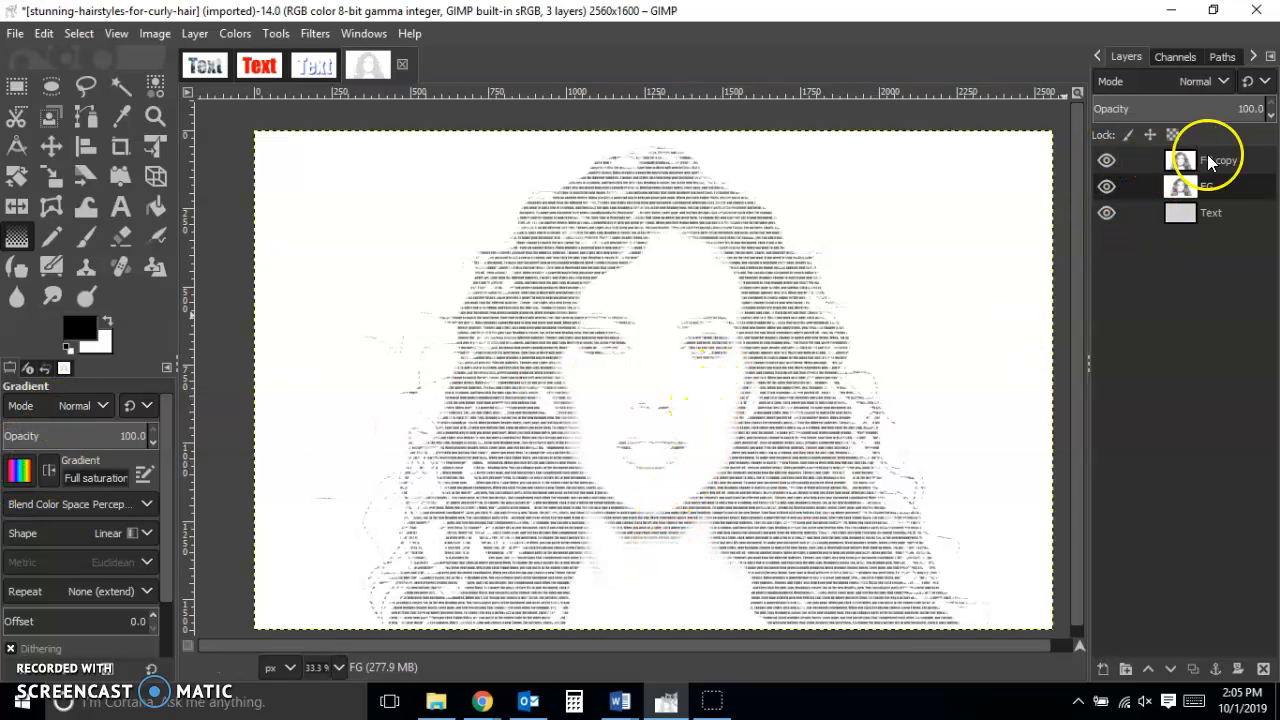
pyautogui.moveTo(658, 586); pyautogui.dragTo(664, 237)
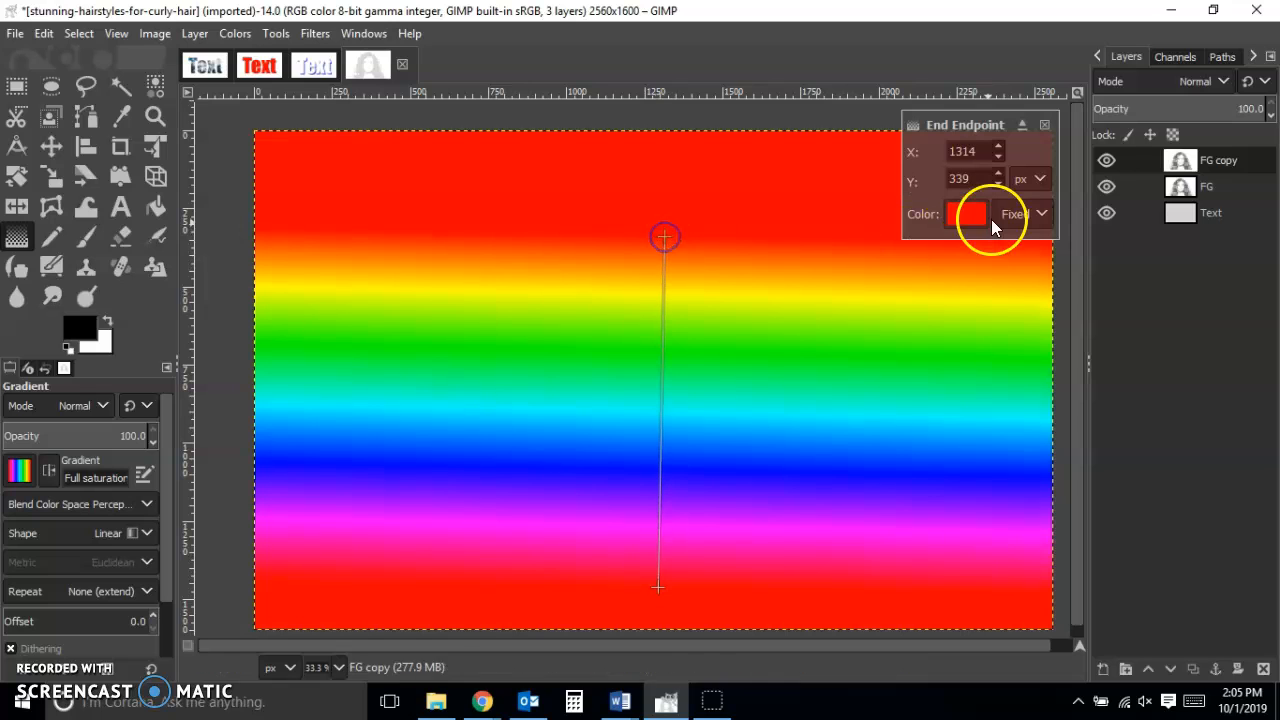
# Step: Move the FG layer above the rainbow FG copy layer and hide FG copy, keeping the Text layer visible
pyautogui.click(1210, 187)
pyautogui.moveTo(1212, 192); pyautogui.dragTo(1207, 152)
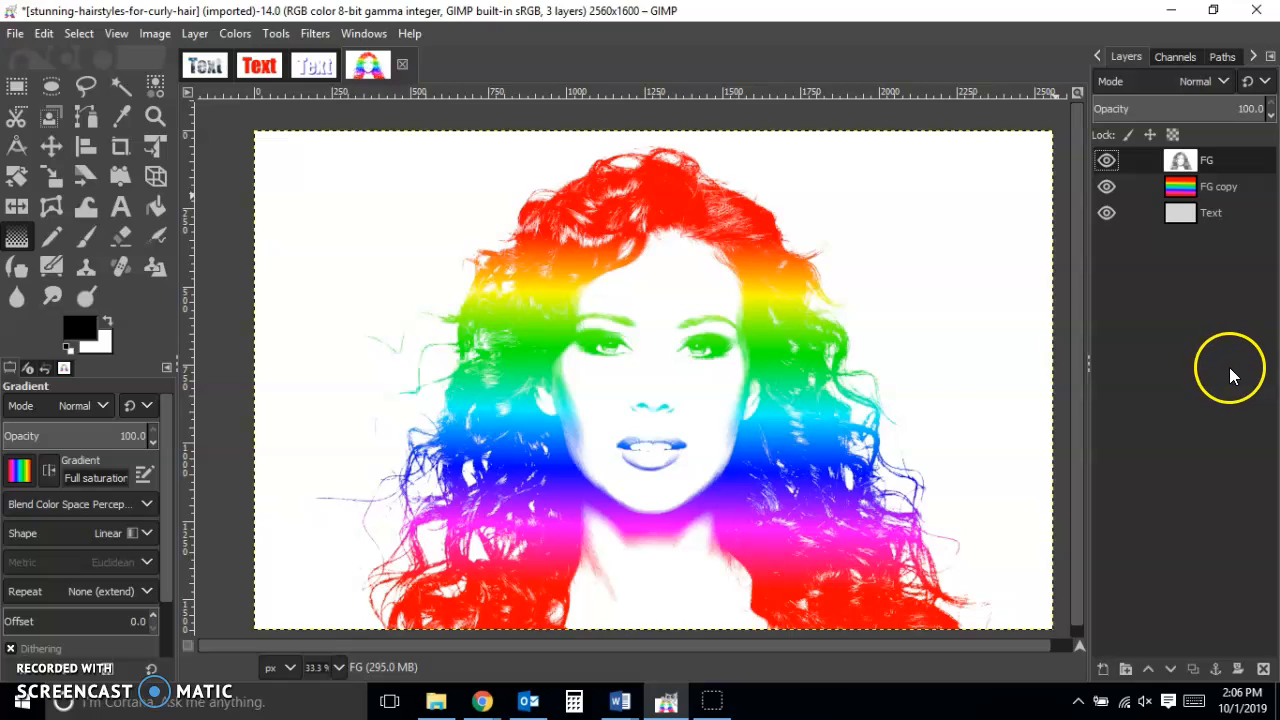
pyautogui.click(1107, 186)
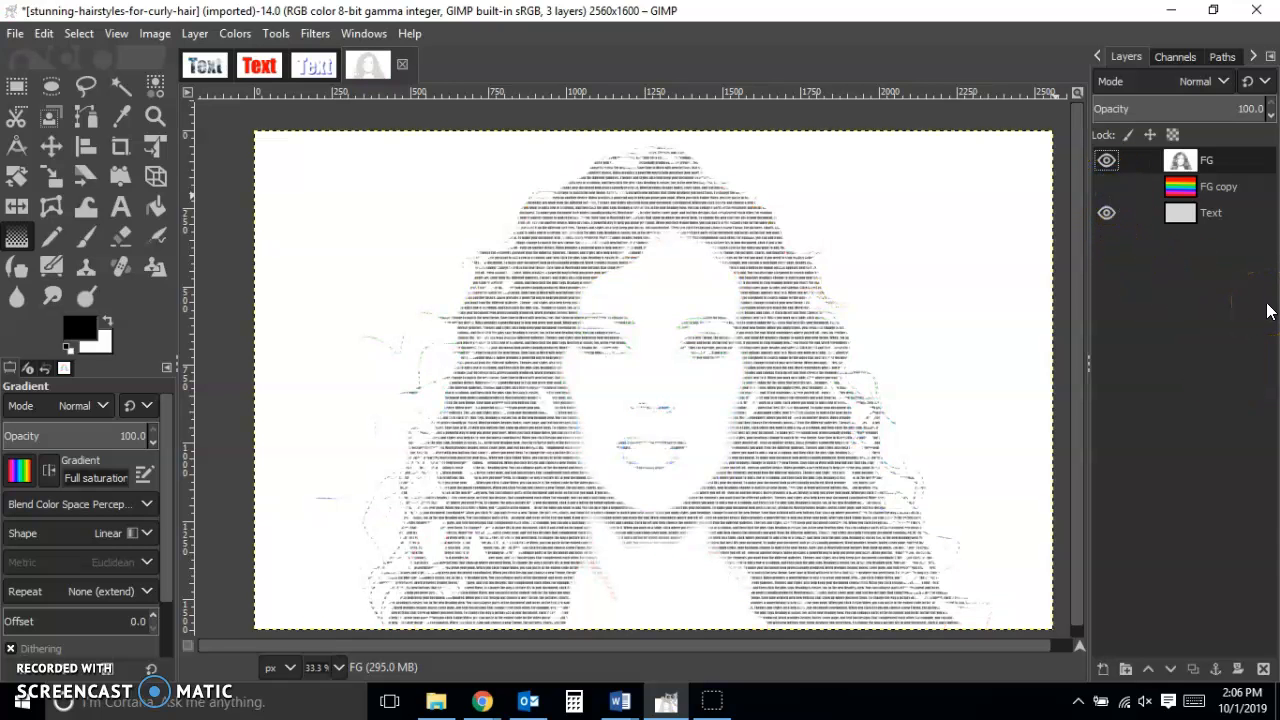
pyautogui.click(1107, 214)
# Step: Duplicate the FG layer and select the white background around the portrait on the duplicate with Fuzzy Select
pyautogui.rightClick(1240, 160)
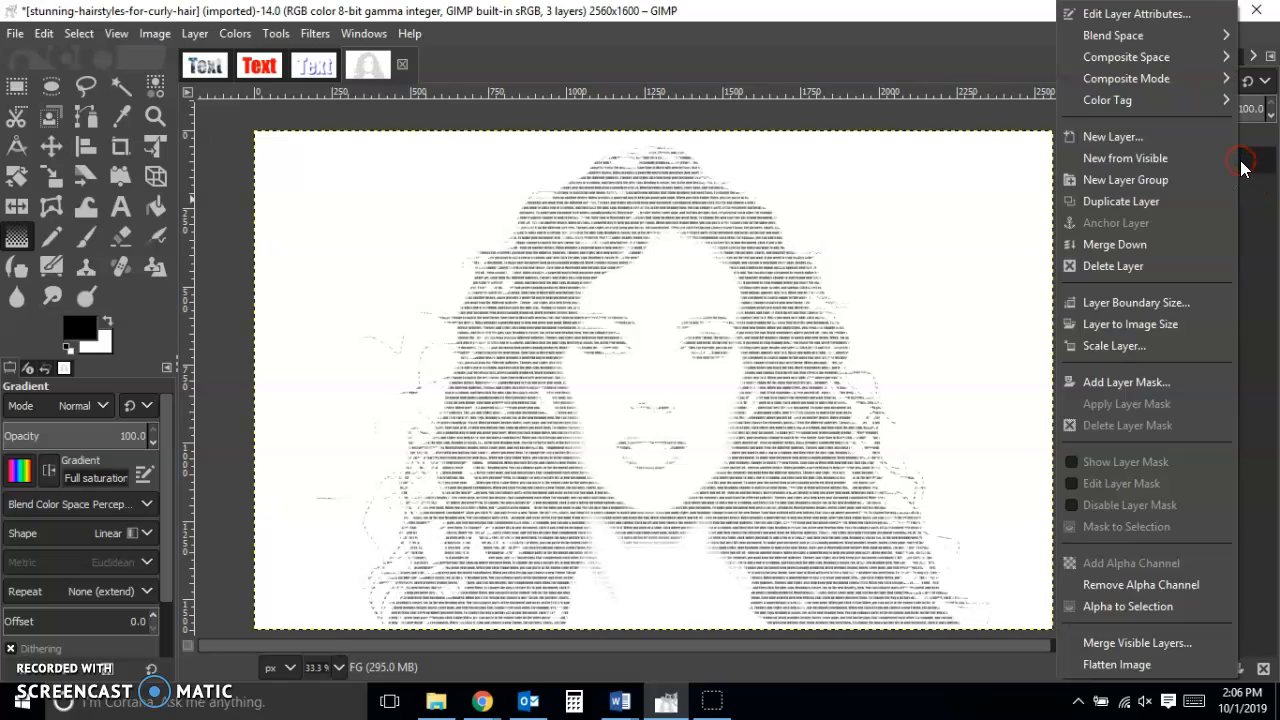
pyautogui.click(1143, 201)
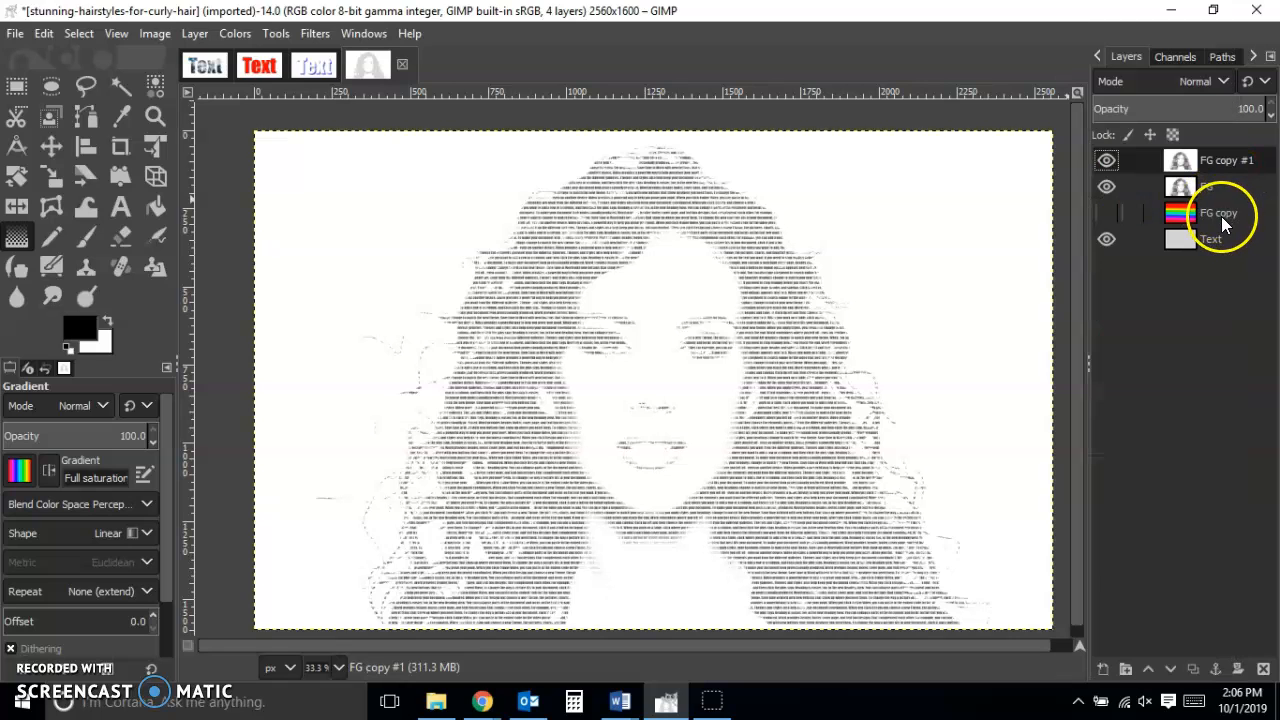
pyautogui.click(120, 85)
pyautogui.click(329, 180)
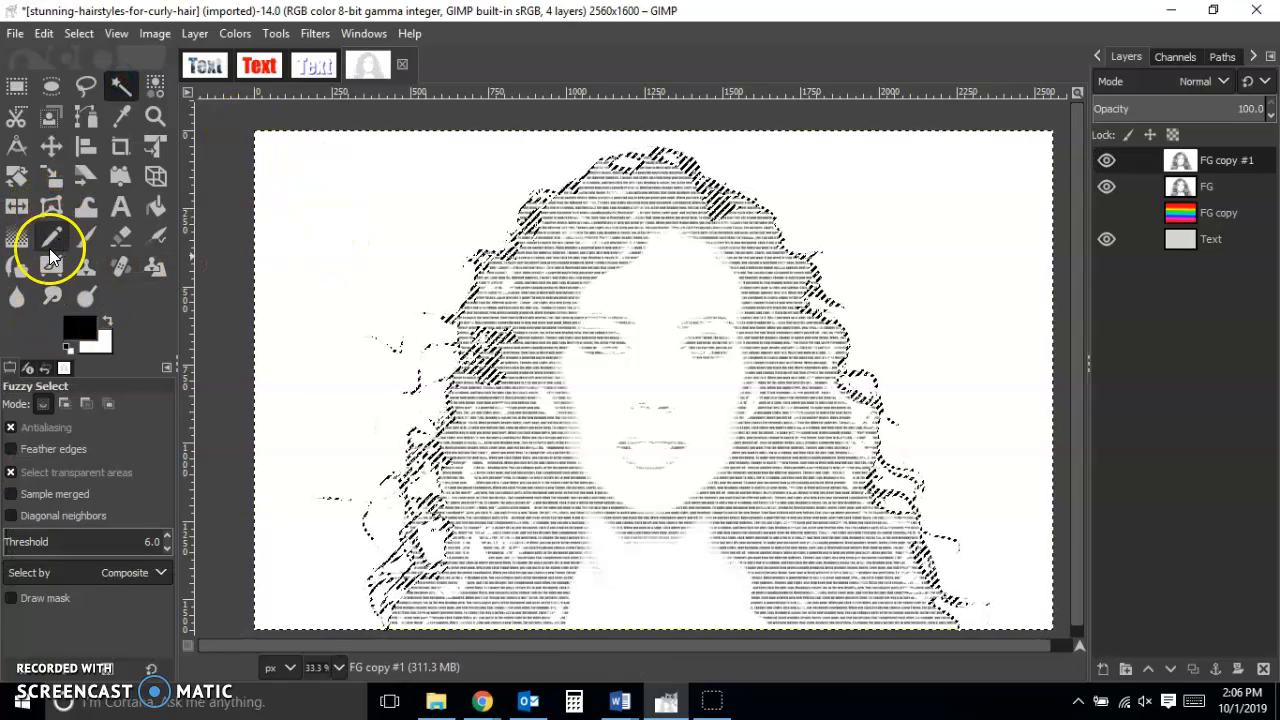
# Step: Fill the selected background with an upward linear Full saturation gradient about 906 px long, ending near X 1296, Y 465 px
pyautogui.click(16, 236)
pyautogui.moveTo(650, 555); pyautogui.dragTo(659, 276)
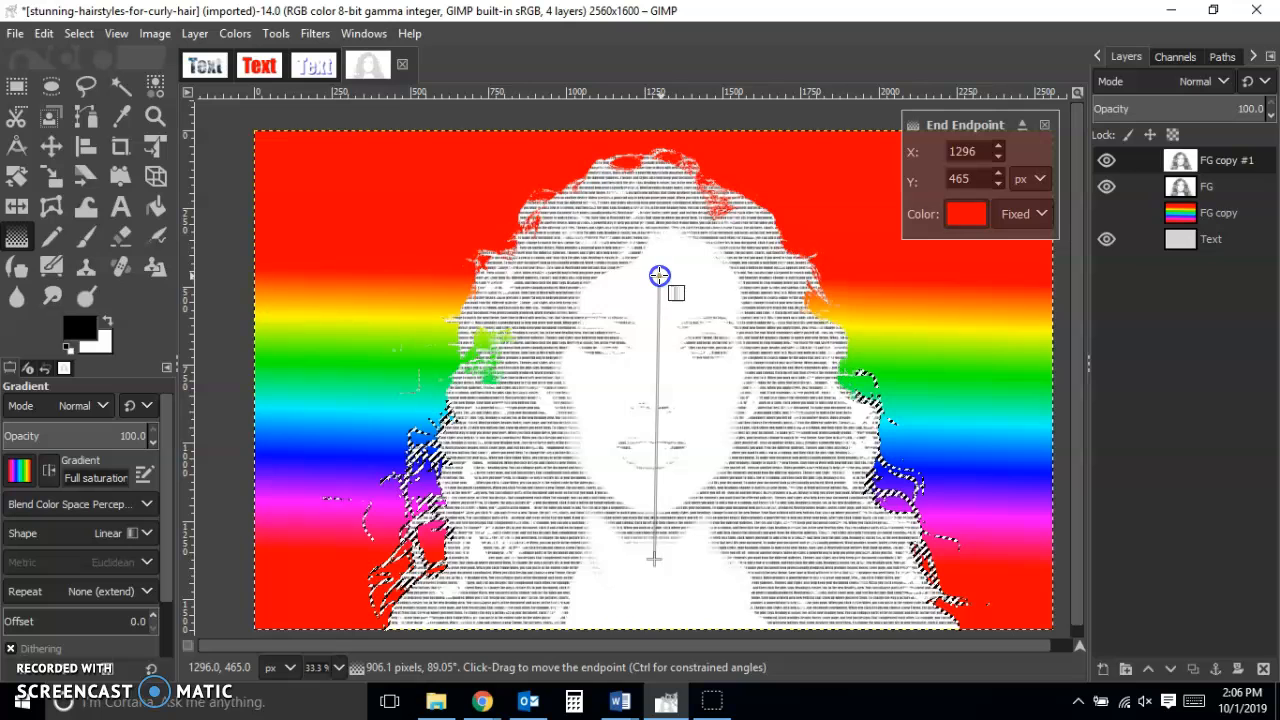
pyautogui.click(1045, 126)
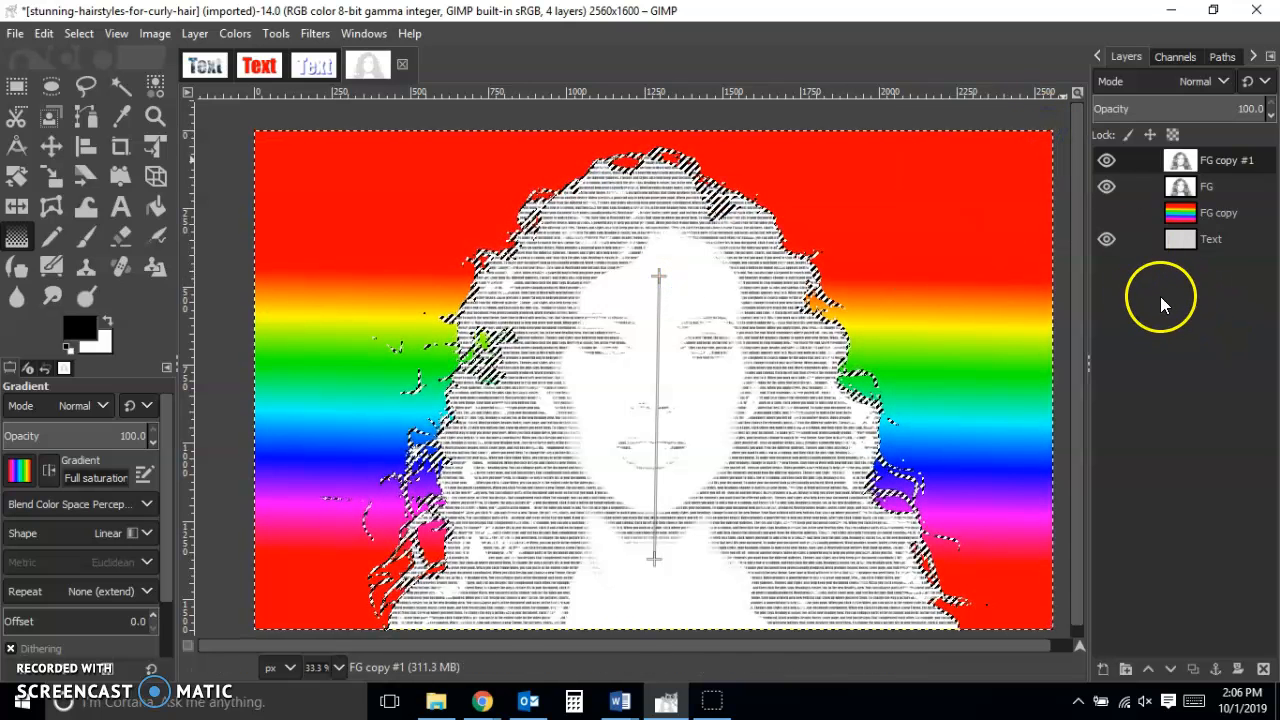
pyautogui.click(15, 90)
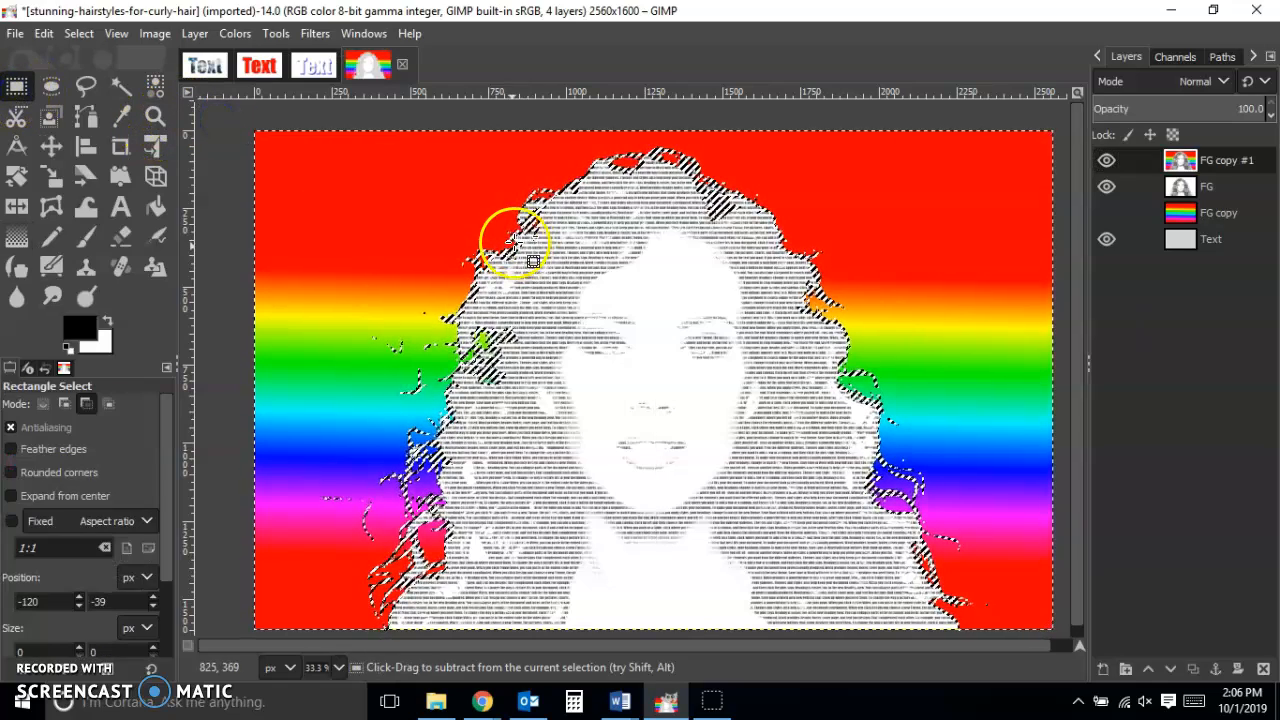